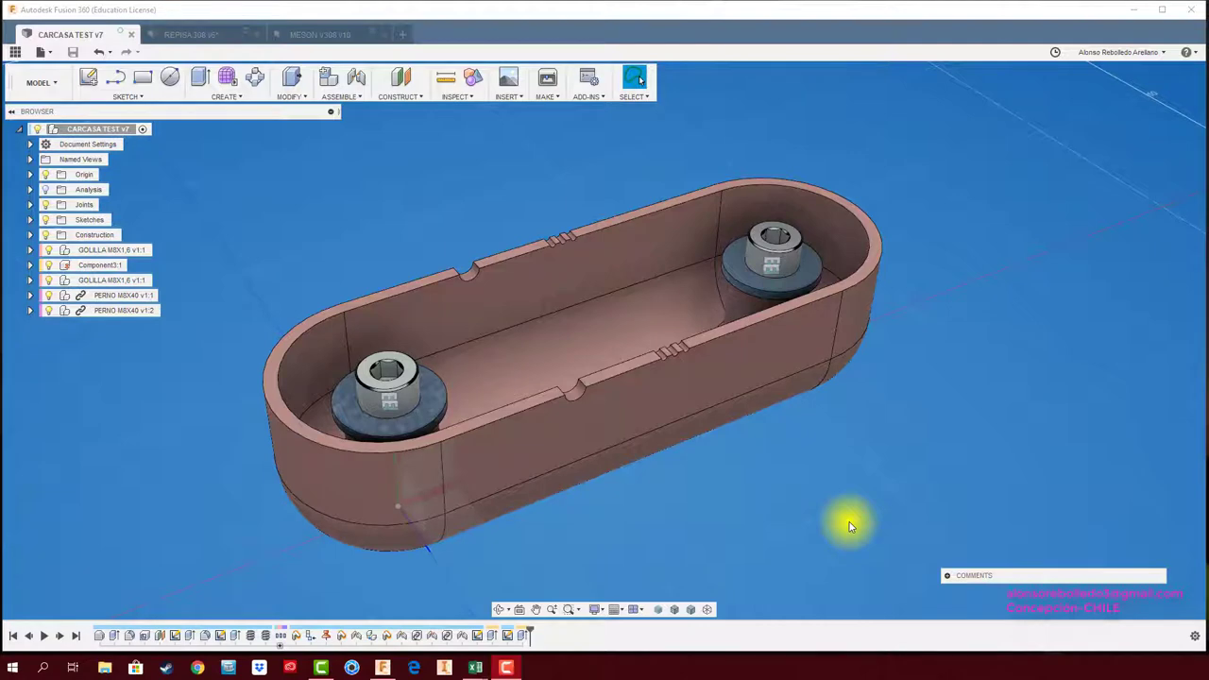
# Orbit the CARCASA TEST housing to inspect it from several angles.
pyautogui.moveTo(853, 492)
pyautogui.keyDown('shift'); pyautogui.mouseDown(button='middle')
pyautogui.moveTo(857, 480)
pyautogui.moveTo(823, 486)
pyautogui.moveTo(874, 491)
pyautogui.moveTo(535, 424)
pyautogui.moveTo(513, 400)
pyautogui.moveTo(463, 204)
pyautogui.mouseUp(button='middle'); pyautogui.keyUp('shift')
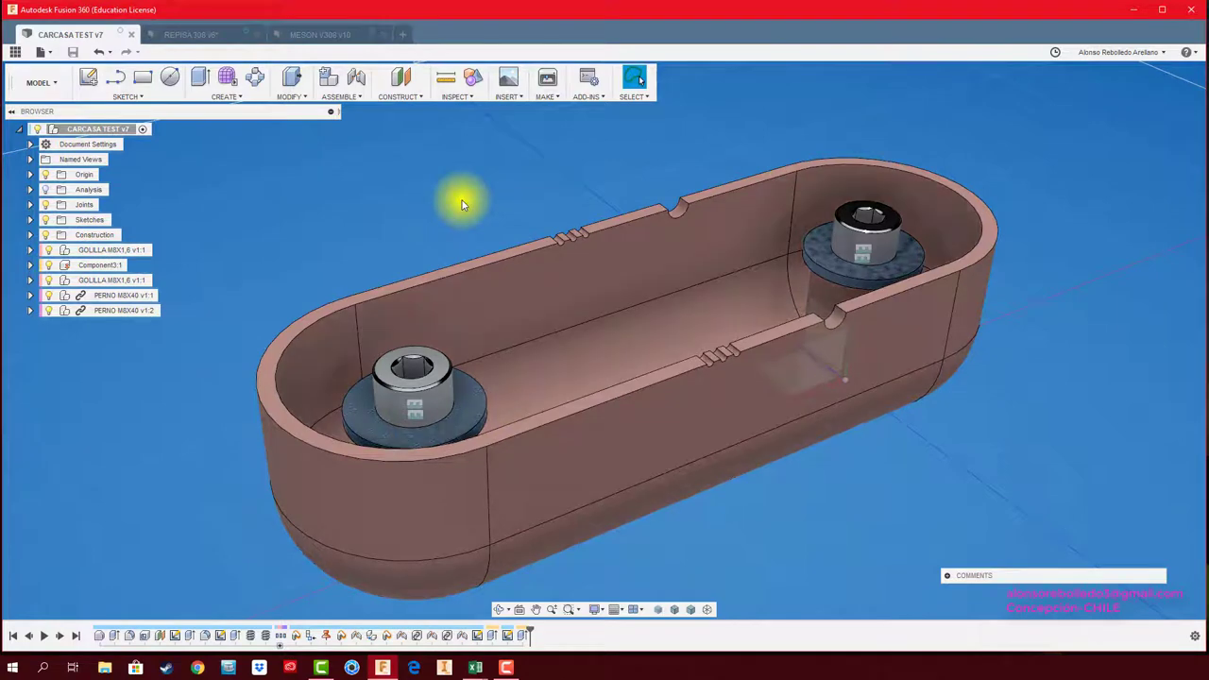
pyautogui.keyDown('shift'); pyautogui.moveTo(462, 204); pyautogui.dragTo(589, 237, button='middle'); pyautogui.keyUp('shift')
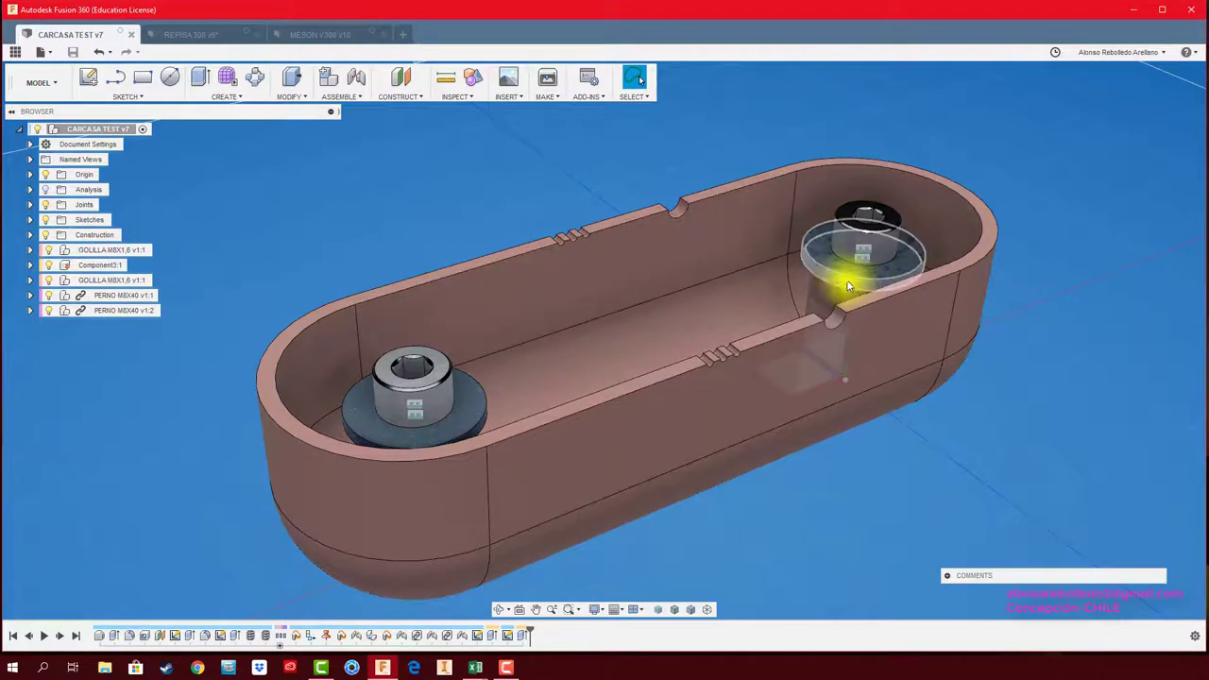
pyautogui.keyDown('shift'); pyautogui.moveTo(747, 262); pyautogui.dragTo(555, 215, button='middle'); pyautogui.keyUp('shift')
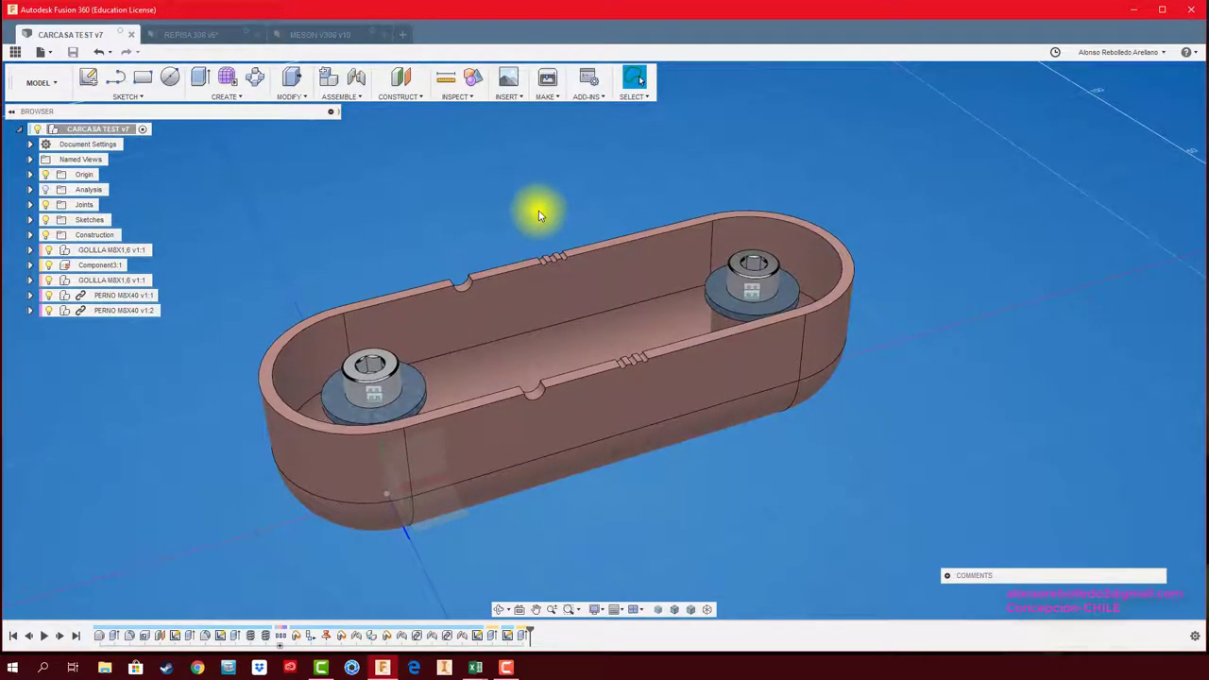
# Create a new drawing from the current design on an A4 sheet.
pyautogui.click(50, 56)
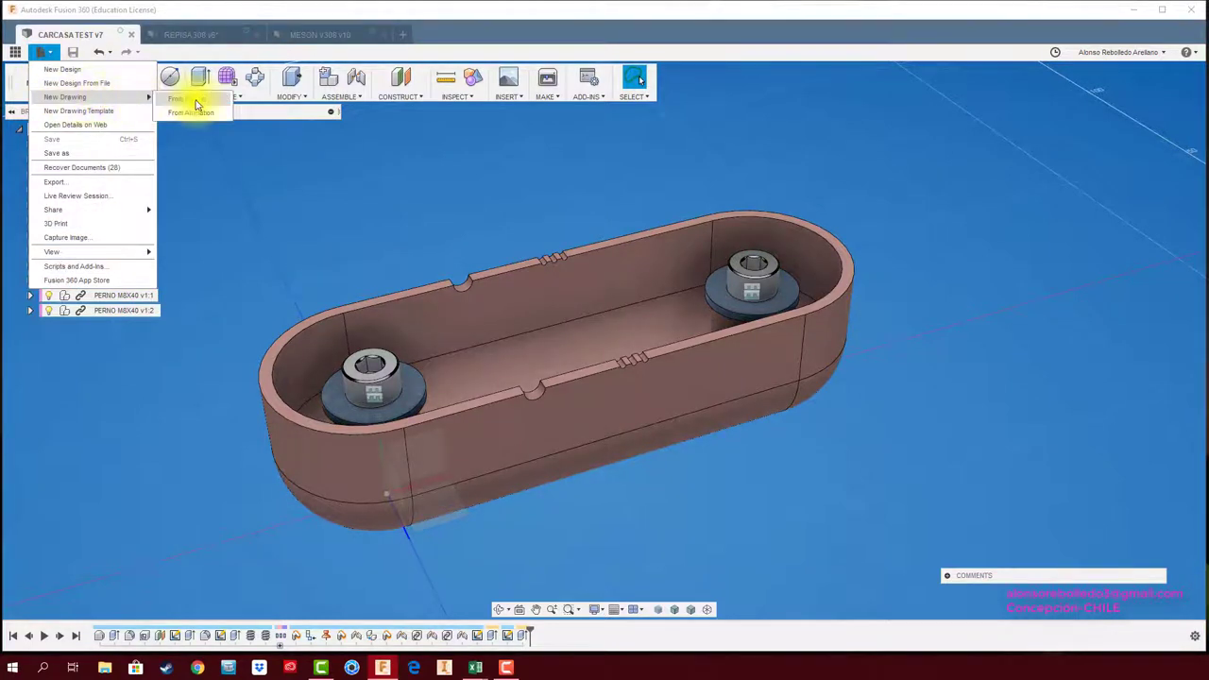
pyautogui.click(193, 99)
pyautogui.click(911, 268)
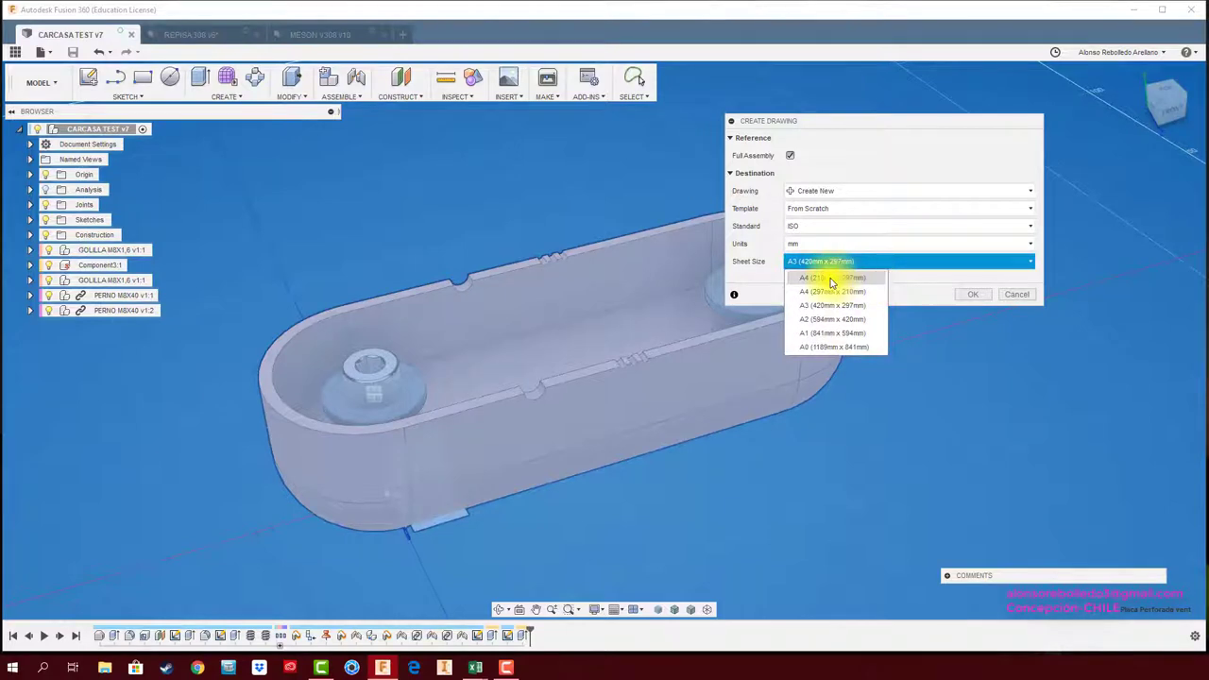
pyautogui.click(832, 279)
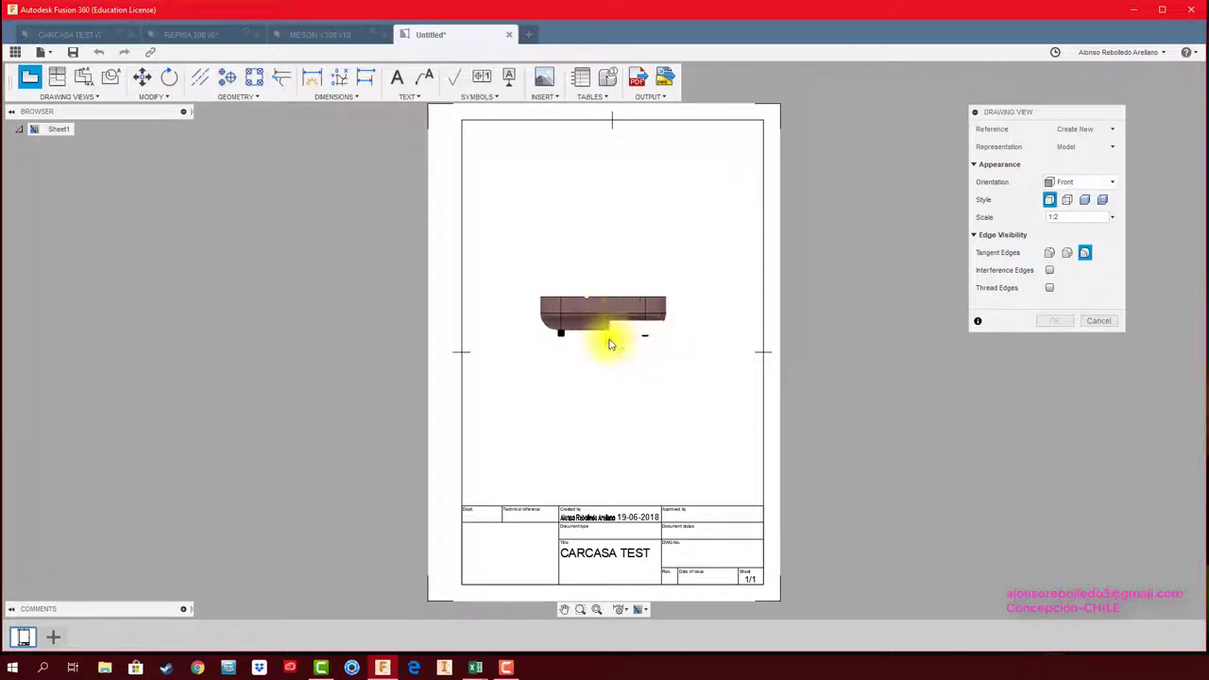
# Switch the drawing sheet to landscape A4 (297 x 210 mm).
pyautogui.click(639, 609)
pyautogui.moveTo(661, 592)
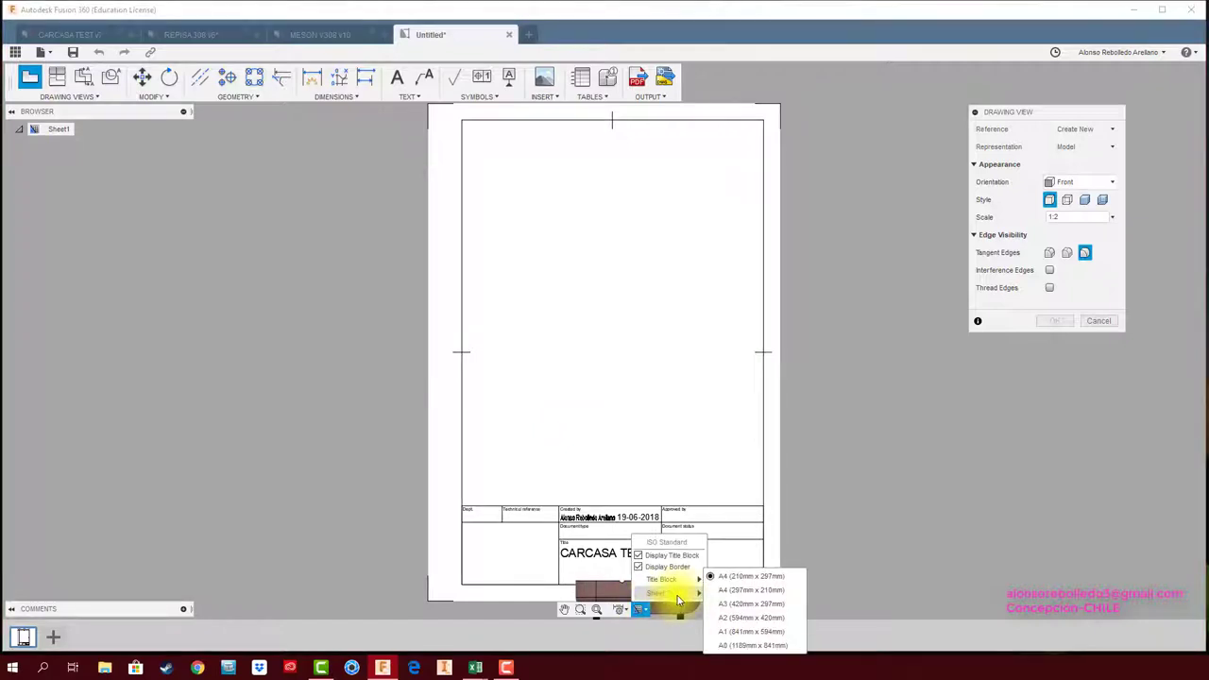
pyautogui.click(746, 589)
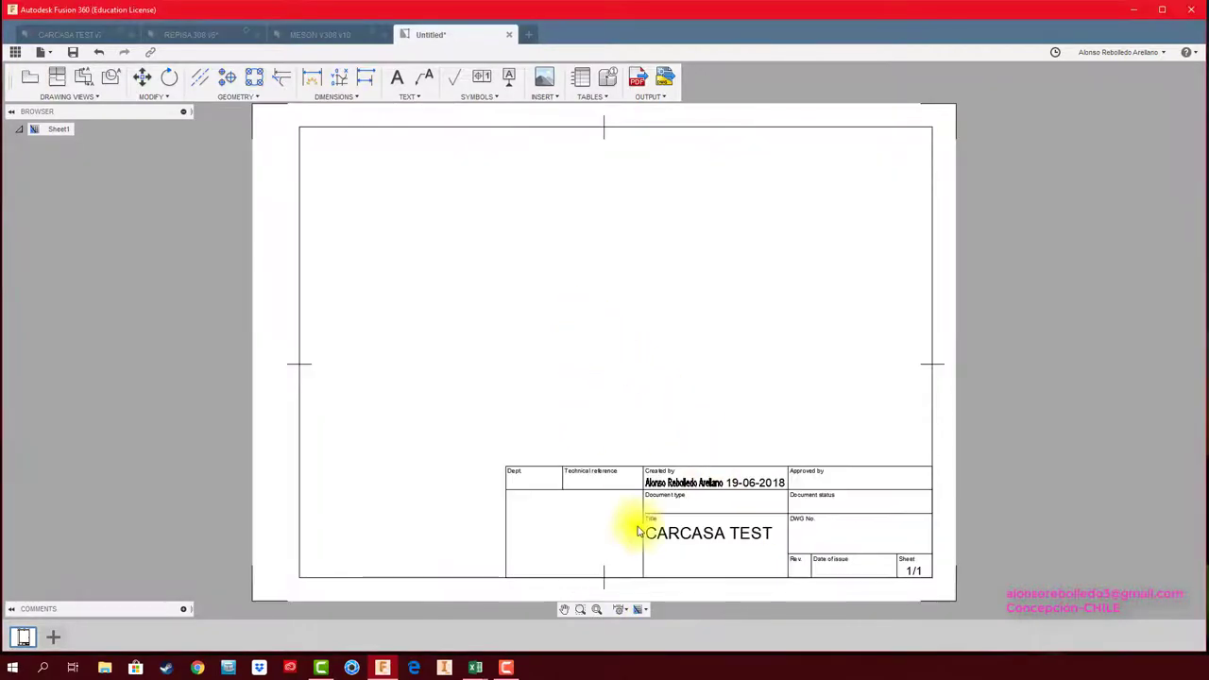
pyautogui.scroll(-2, 638, 333)
pyautogui.scroll(-2, 638, 334)
pyautogui.scroll(-1, 638, 333)
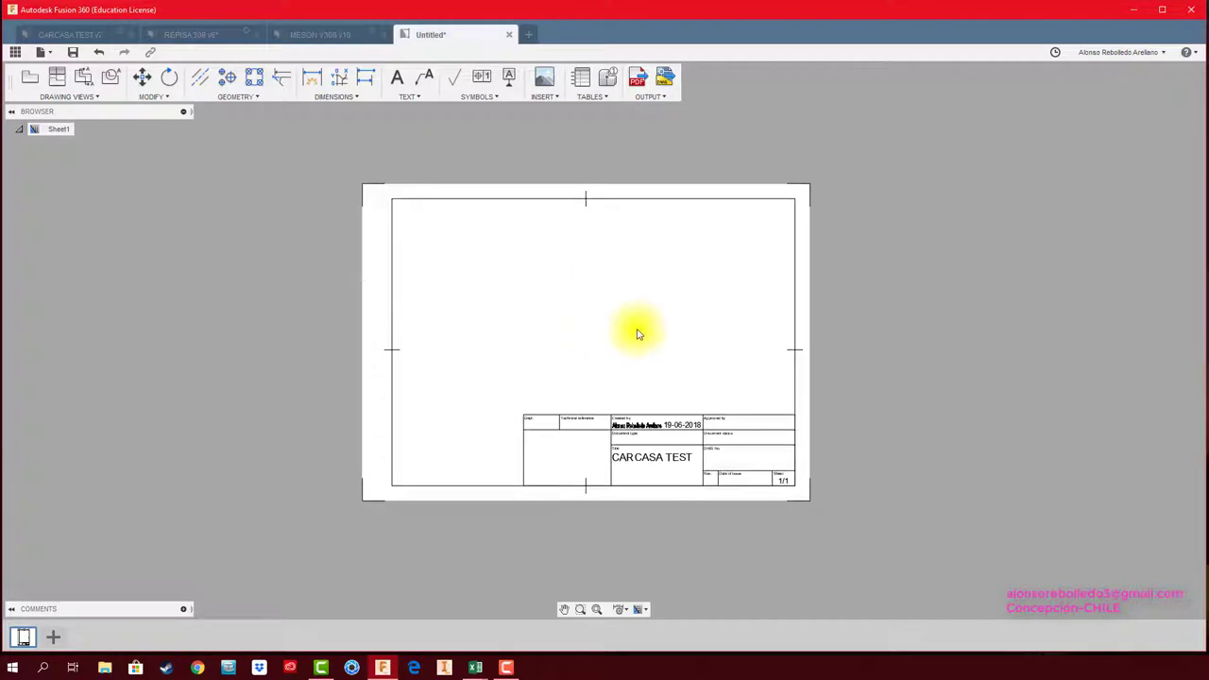
pyautogui.moveTo(588, 266); pyautogui.dragTo(594, 290, button='middle')
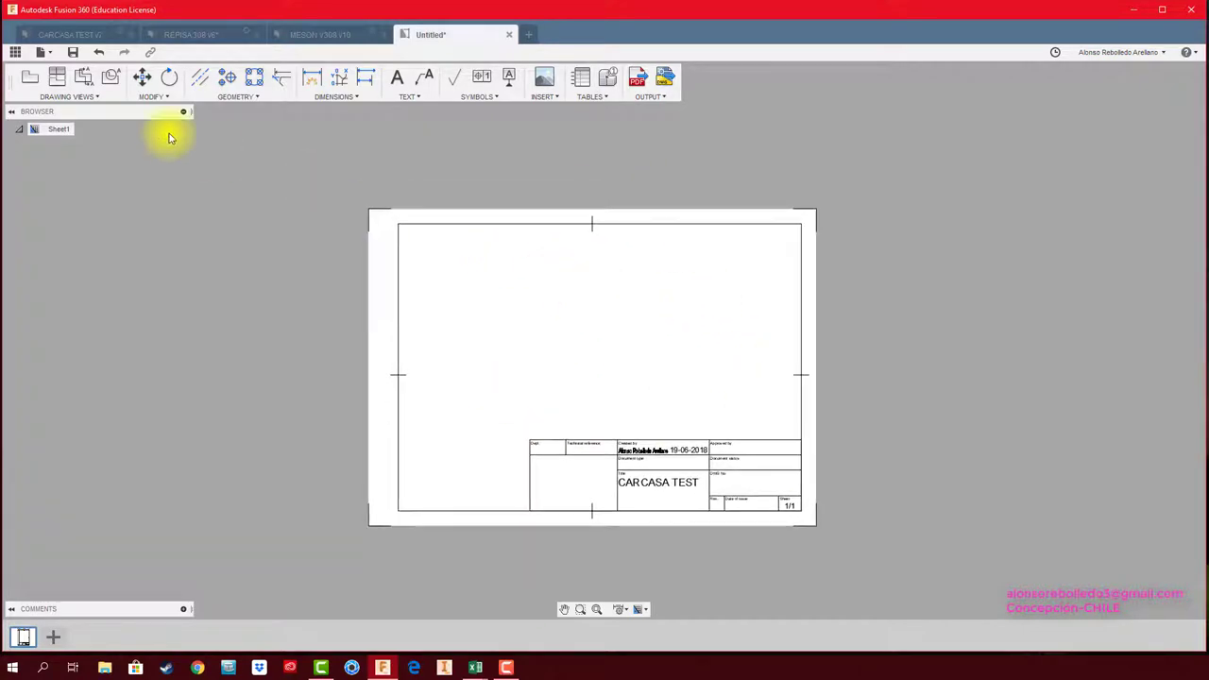
# Place a 1:1 front base view of the housing at the sheet centre, shaded with hidden edges.
pyautogui.click(30, 79)
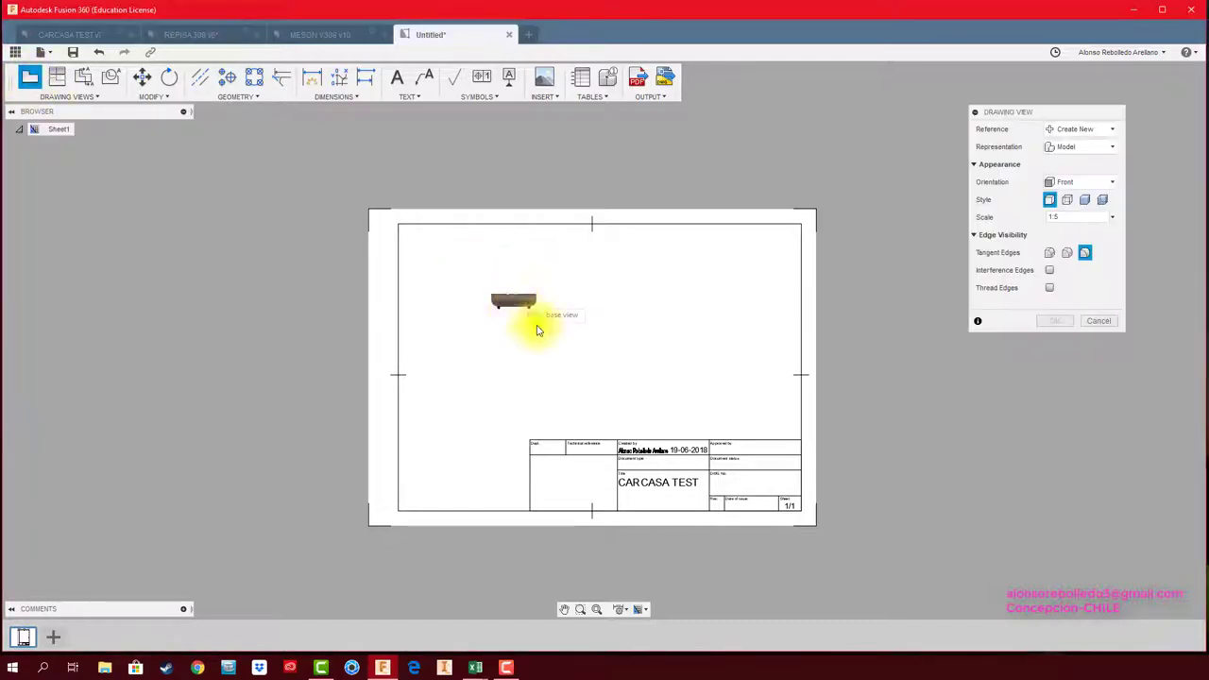
pyautogui.click(1111, 219)
pyautogui.click(1083, 249)
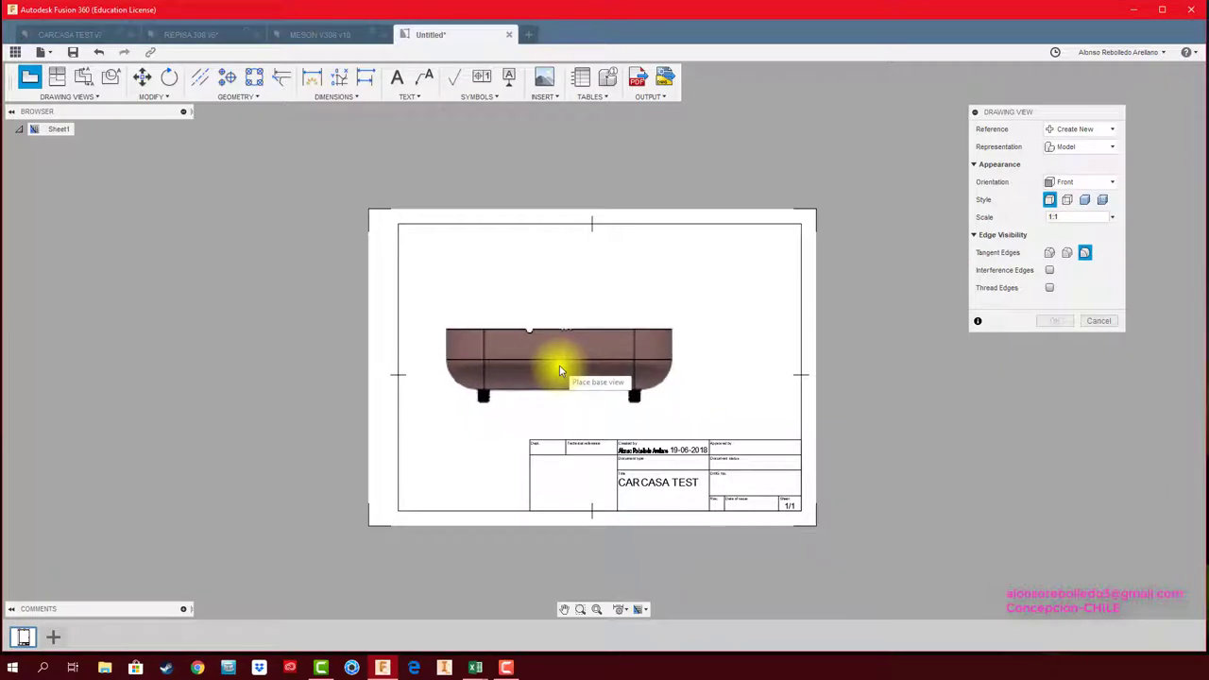
pyautogui.click(594, 359)
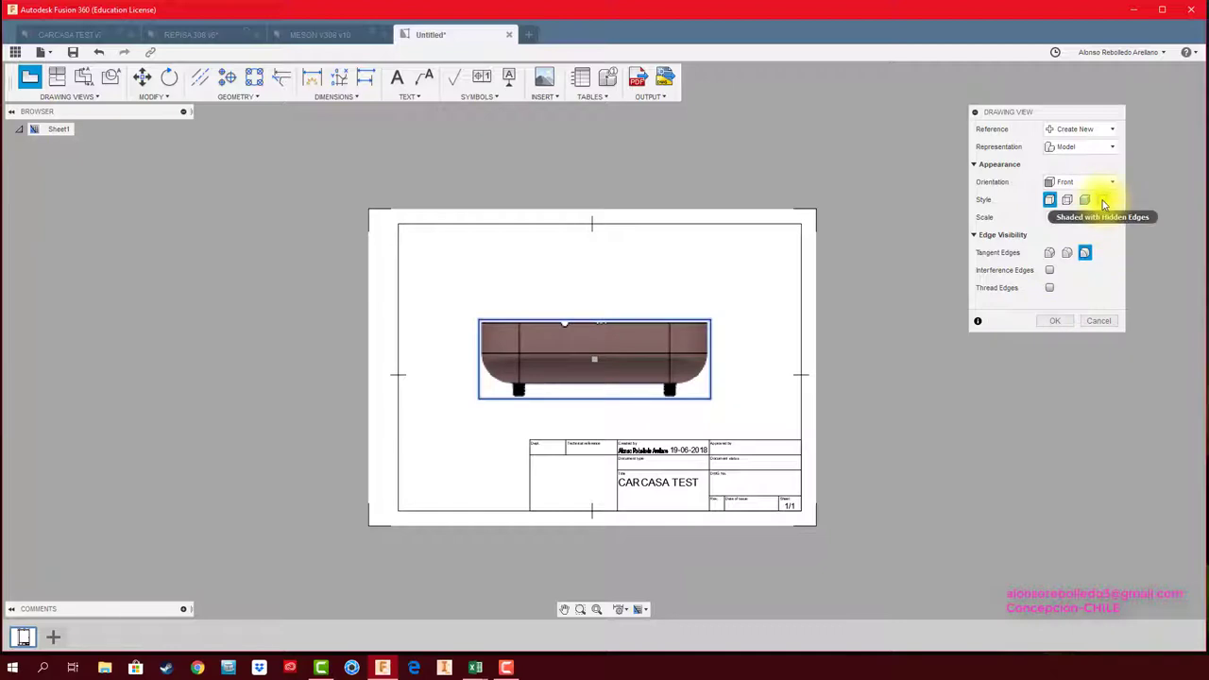
pyautogui.click(1102, 199)
pyautogui.click(1063, 324)
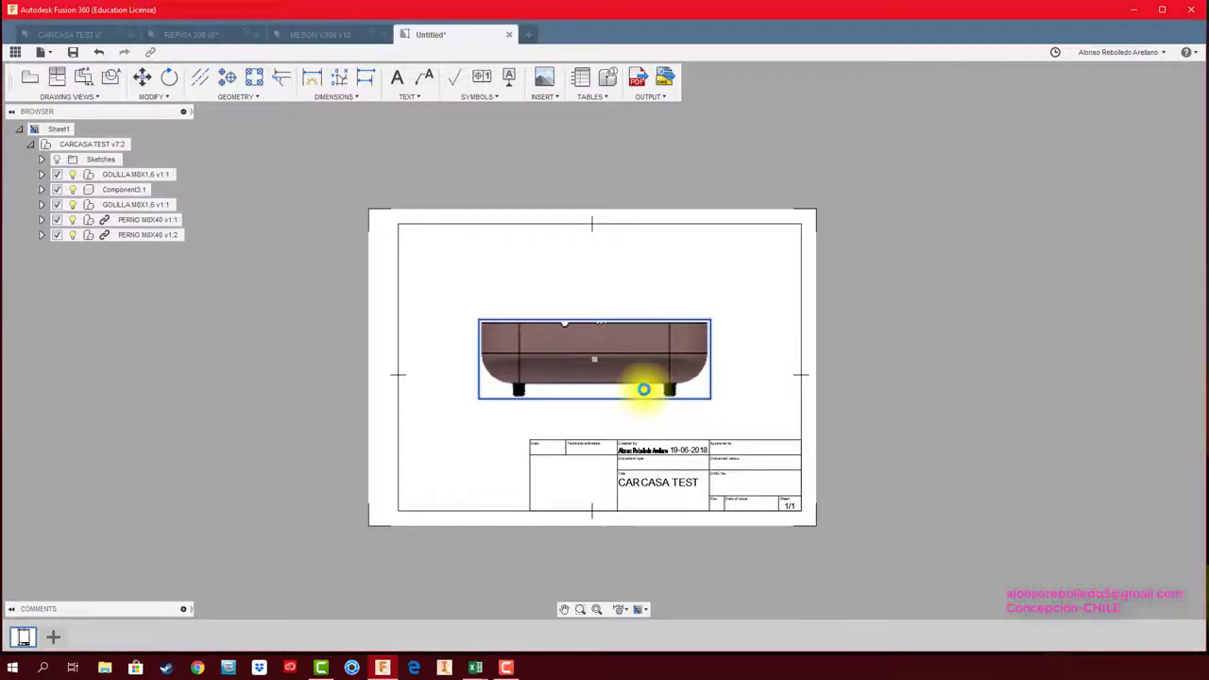
pyautogui.scroll(3, 643, 372)
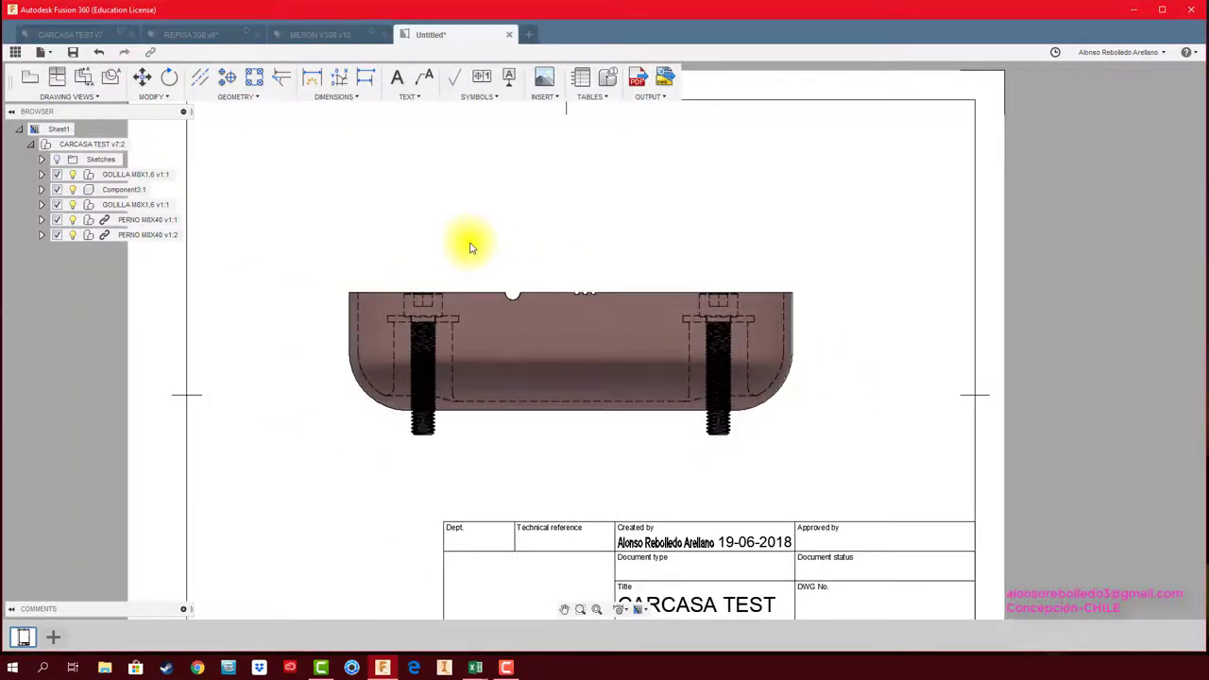
pyautogui.scroll(2, 764, 311)
pyautogui.scroll(1, 783, 289)
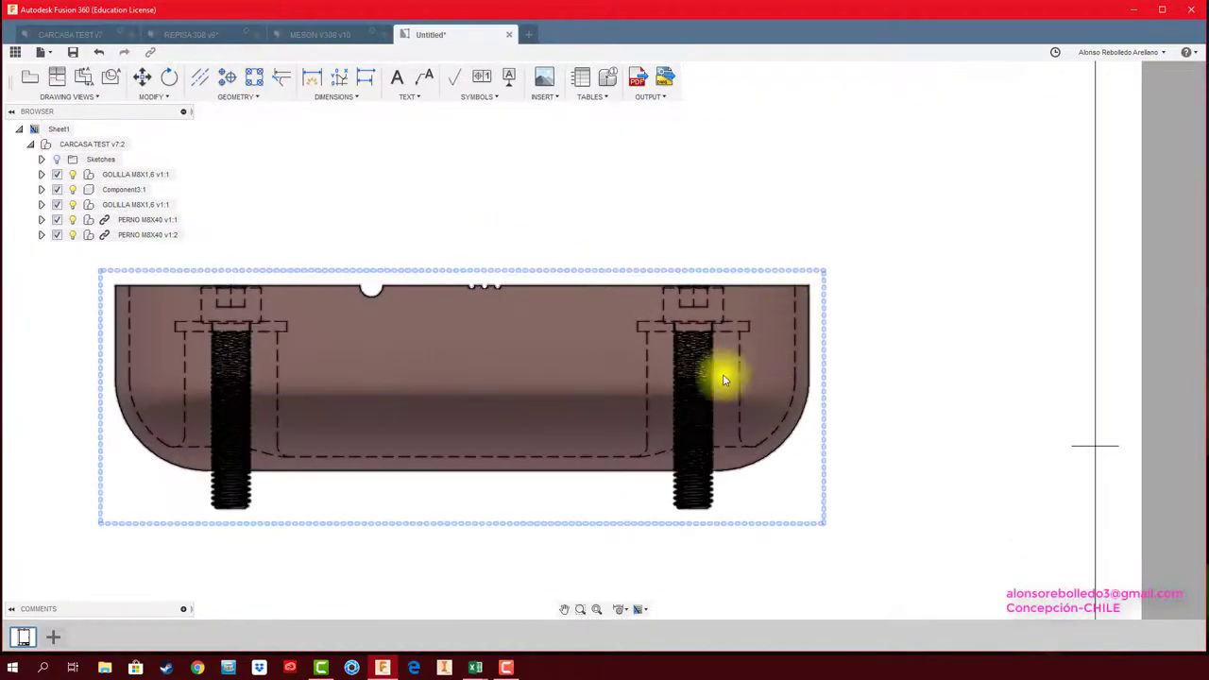
pyautogui.scroll(-1, 504, 241)
pyautogui.scroll(-1, 505, 236)
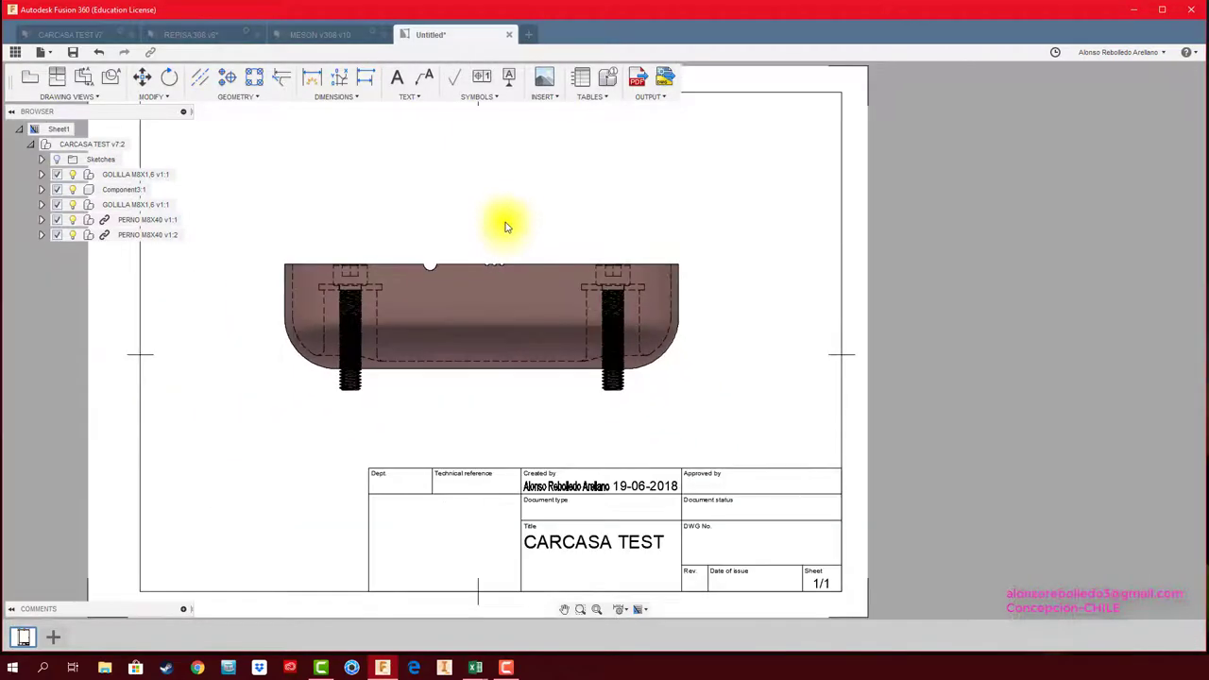
pyautogui.scroll(-1, 507, 234)
pyautogui.moveTo(506, 234)
pyautogui.mouseDown(button='middle')
pyautogui.moveTo(515, 261)
pyautogui.moveTo(532, 237)
pyautogui.moveTo(544, 250)
pyautogui.mouseUp(button='middle')
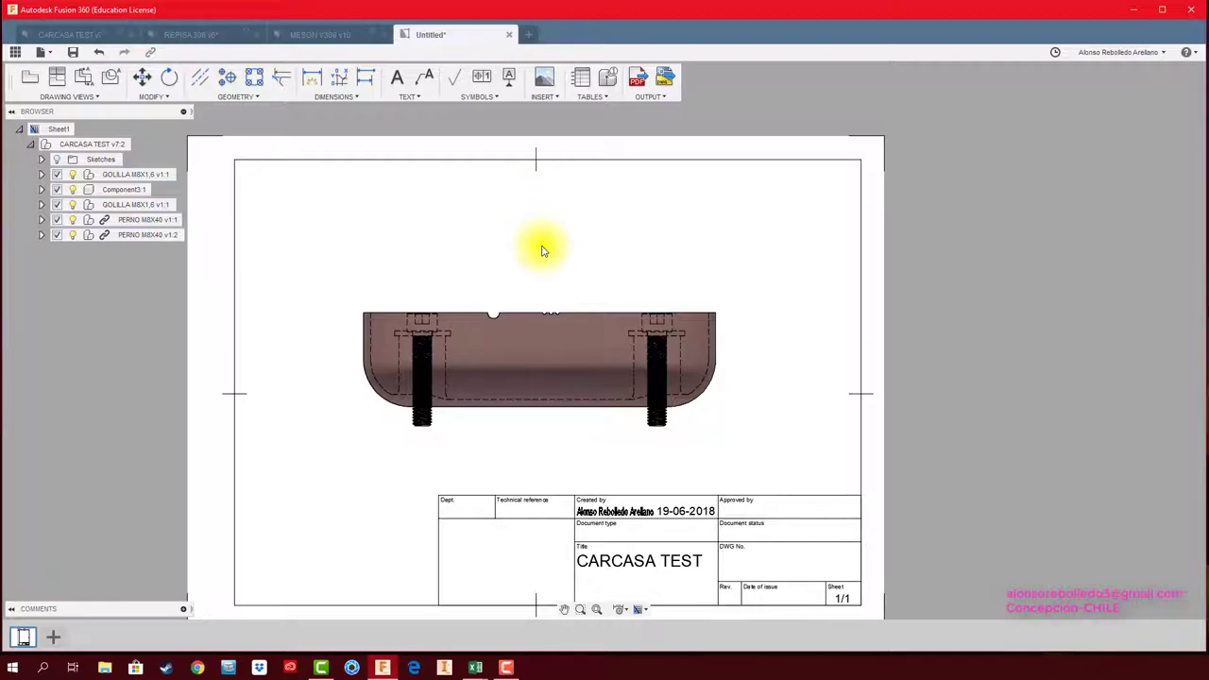
pyautogui.scroll(2, 586, 230)
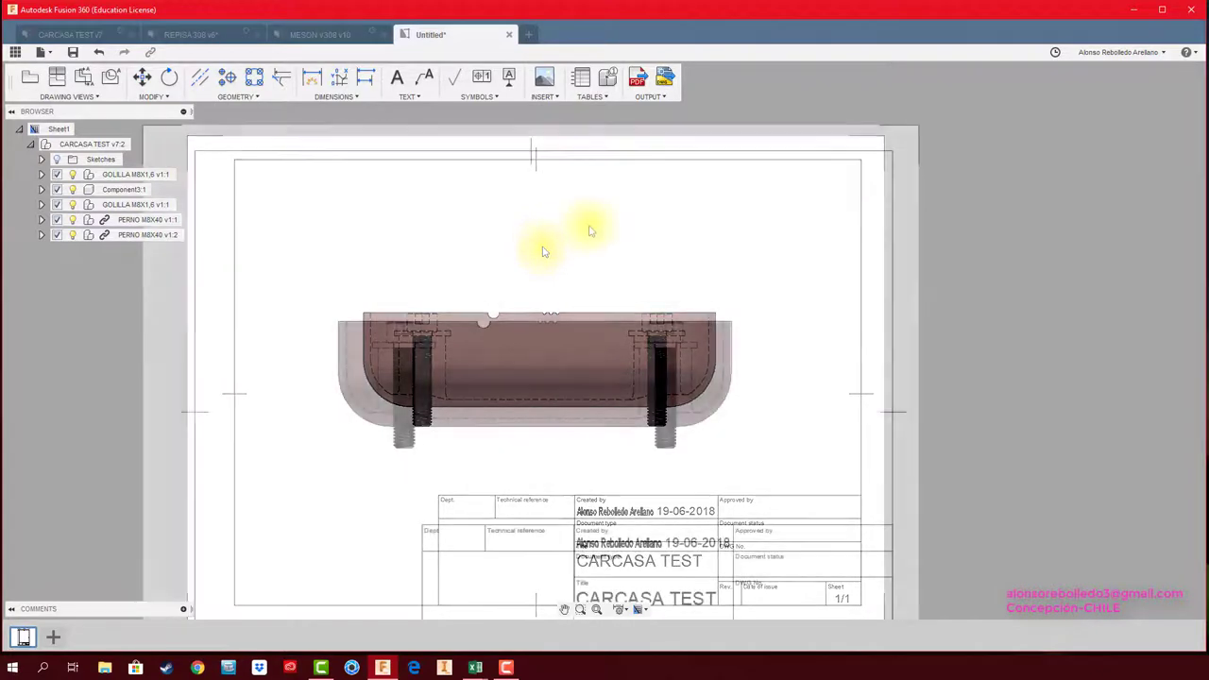
pyautogui.scroll(2, 556, 315)
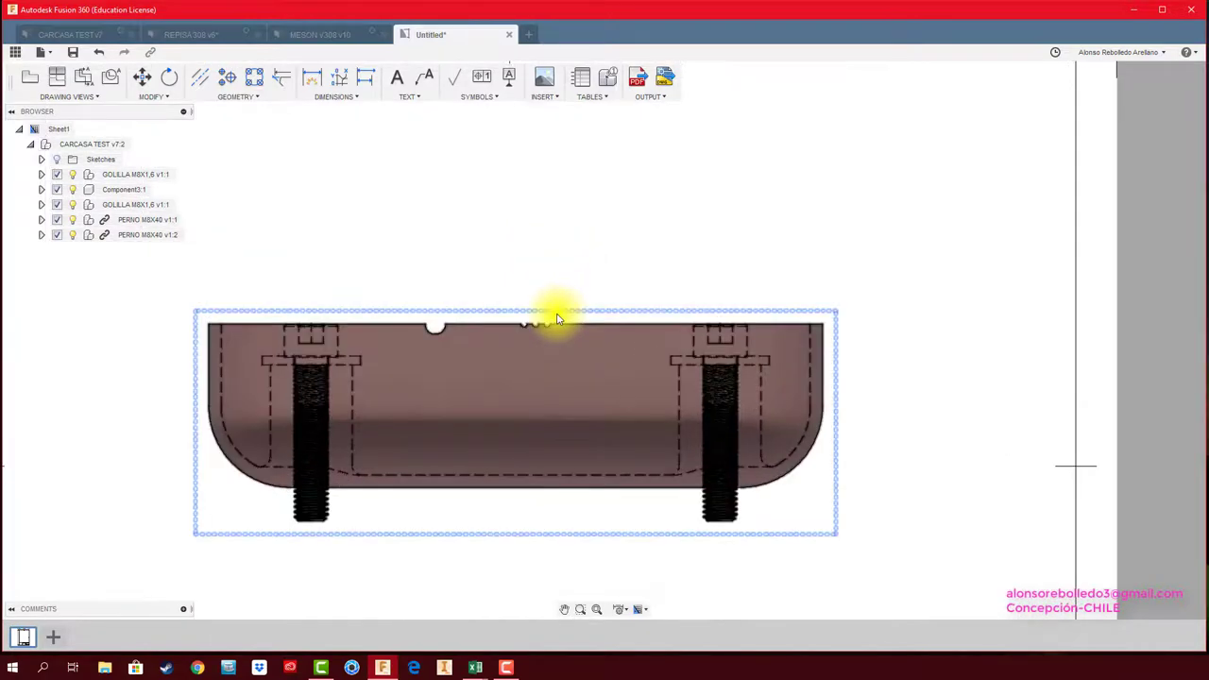
pyautogui.scroll(2, 554, 316)
pyautogui.scroll(2, 487, 339)
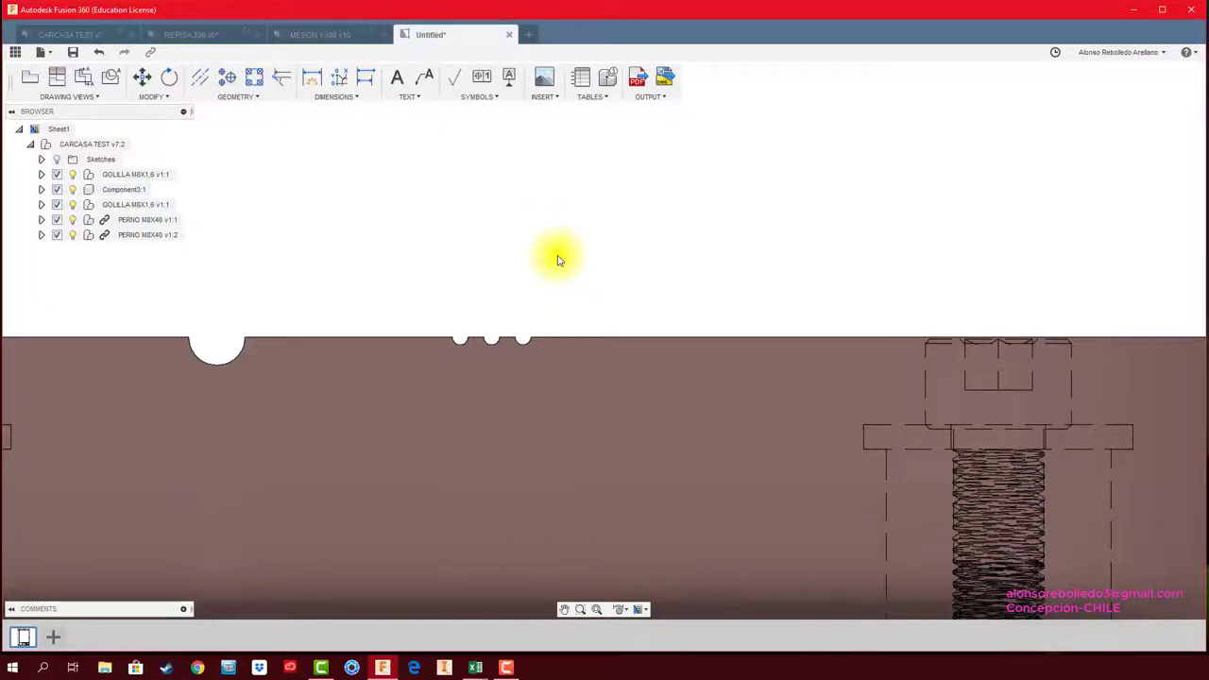
pyautogui.scroll(-2, 558, 259)
pyautogui.scroll(-2, 558, 256)
pyautogui.scroll(-2, 552, 251)
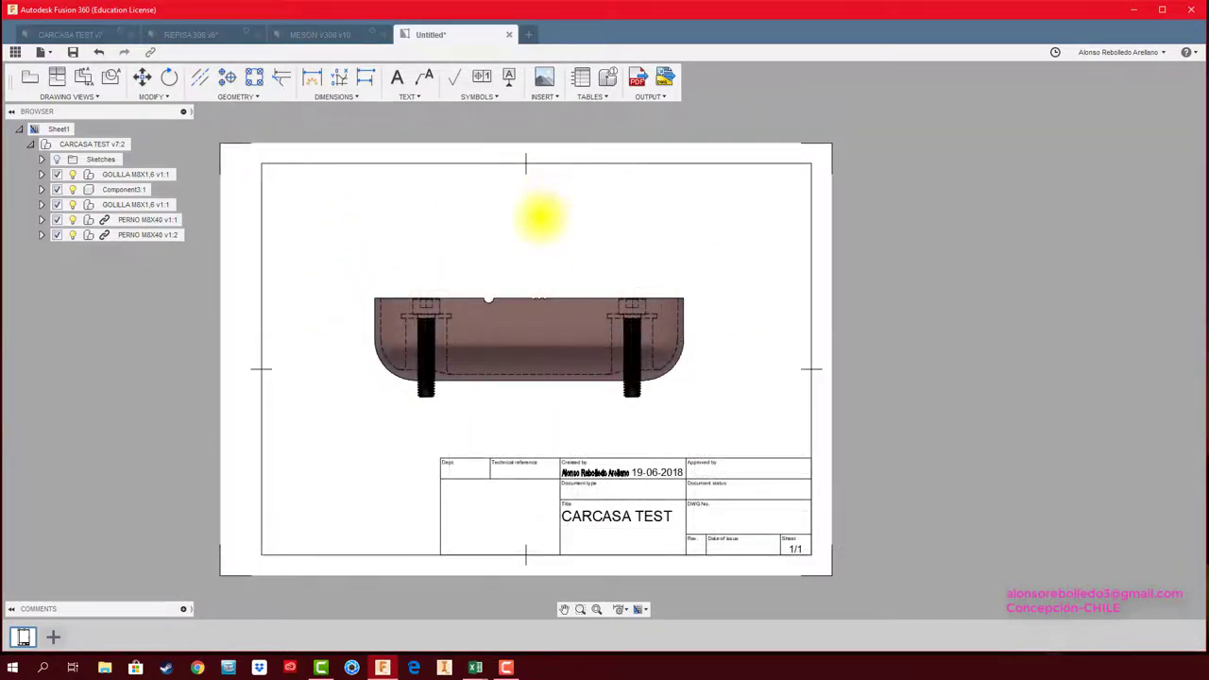
pyautogui.scroll(1, 540, 222)
pyautogui.scroll(1, 539, 256)
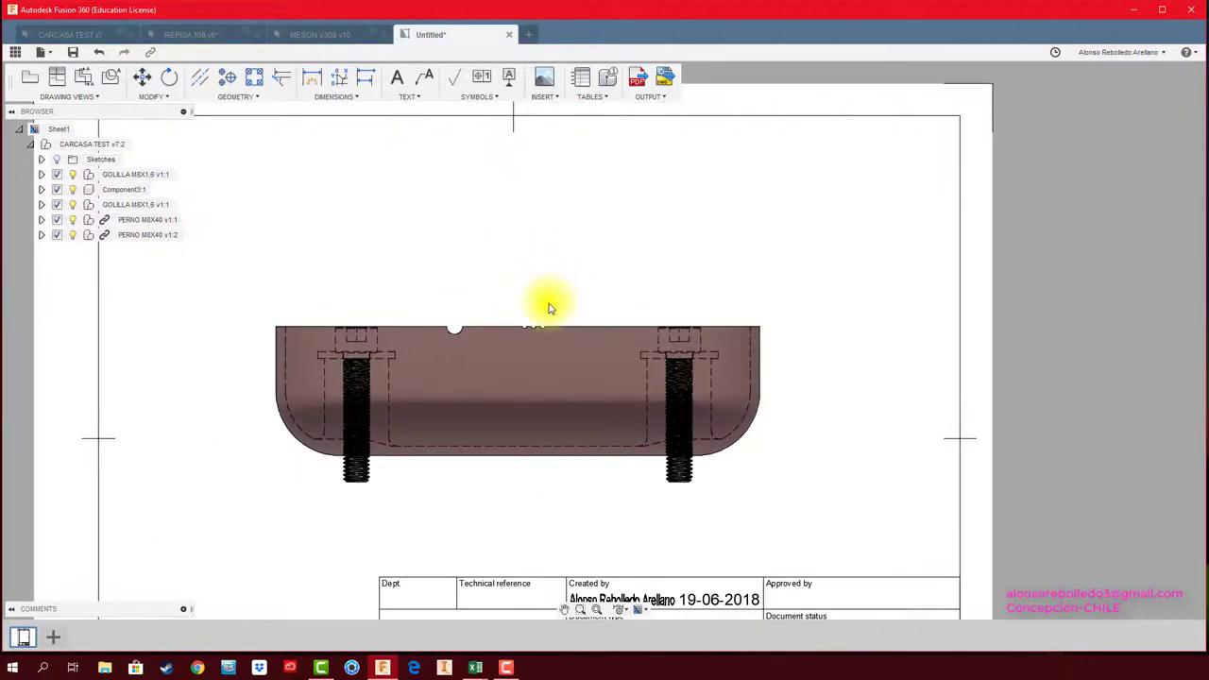
pyautogui.scroll(2, 548, 305)
pyautogui.scroll(1, 548, 318)
# Draw detail boundary A around the three small notches on the base view's top edge.
pyautogui.click(568, 327)
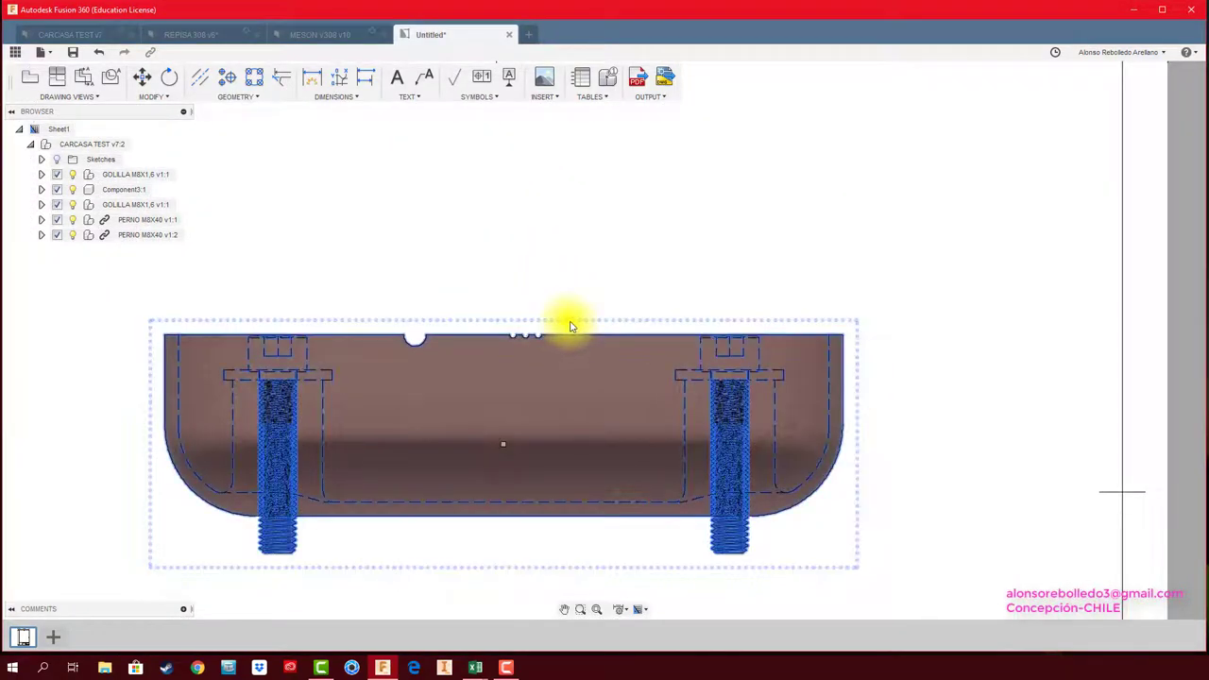
pyautogui.click(111, 81)
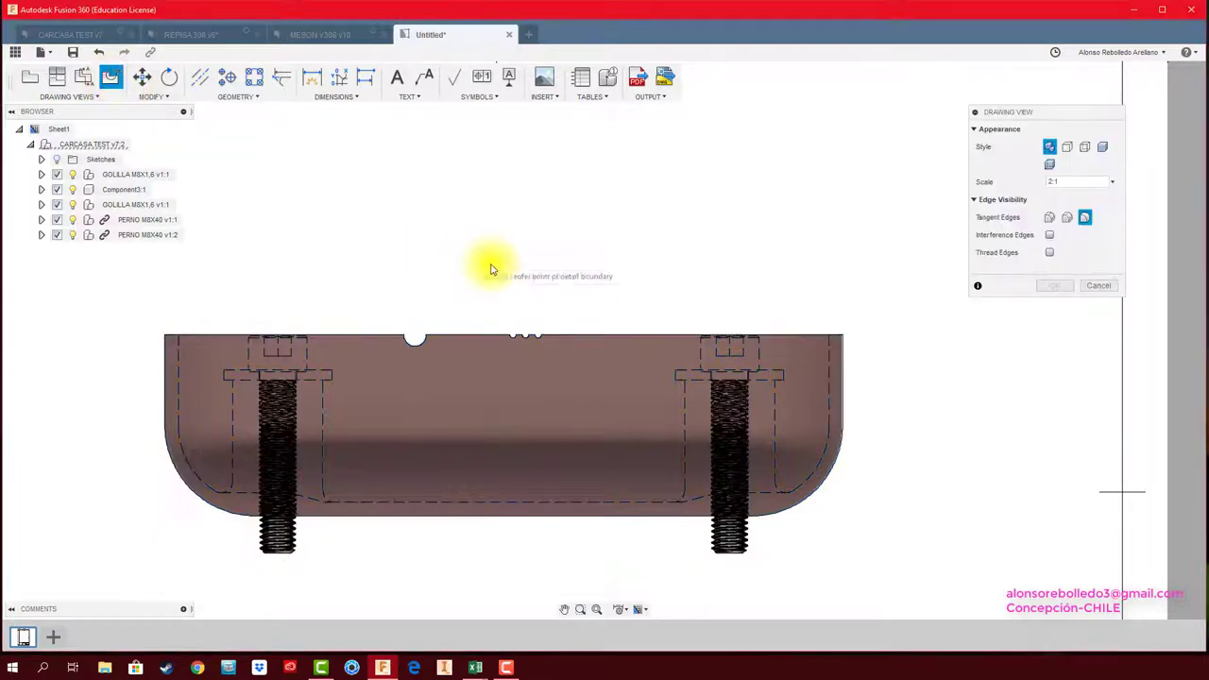
pyautogui.scroll(1, 524, 340)
pyautogui.scroll(1, 510, 332)
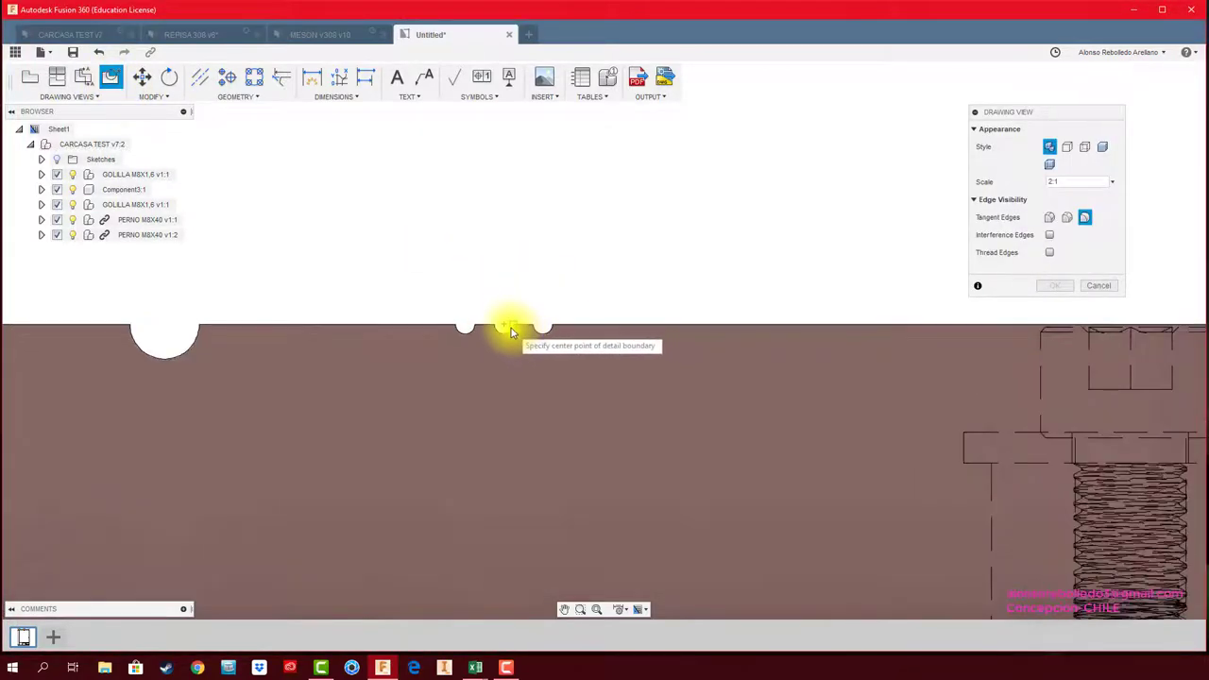
pyautogui.click(504, 327)
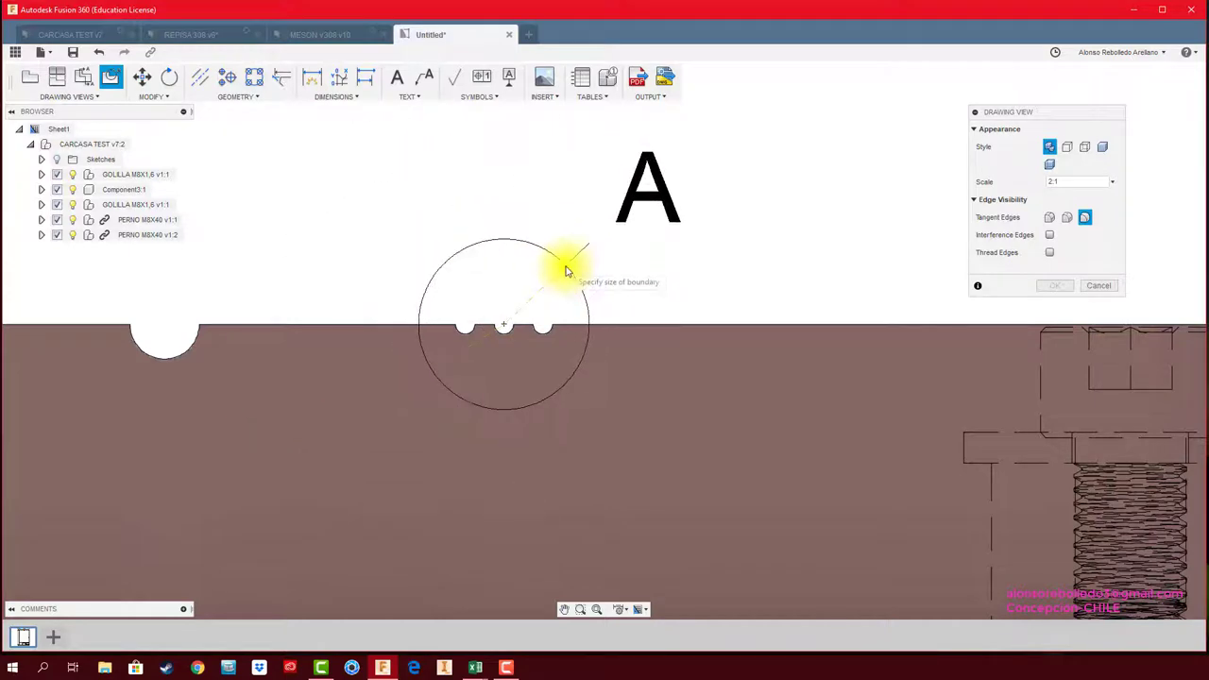
pyautogui.scroll(-1, 564, 274)
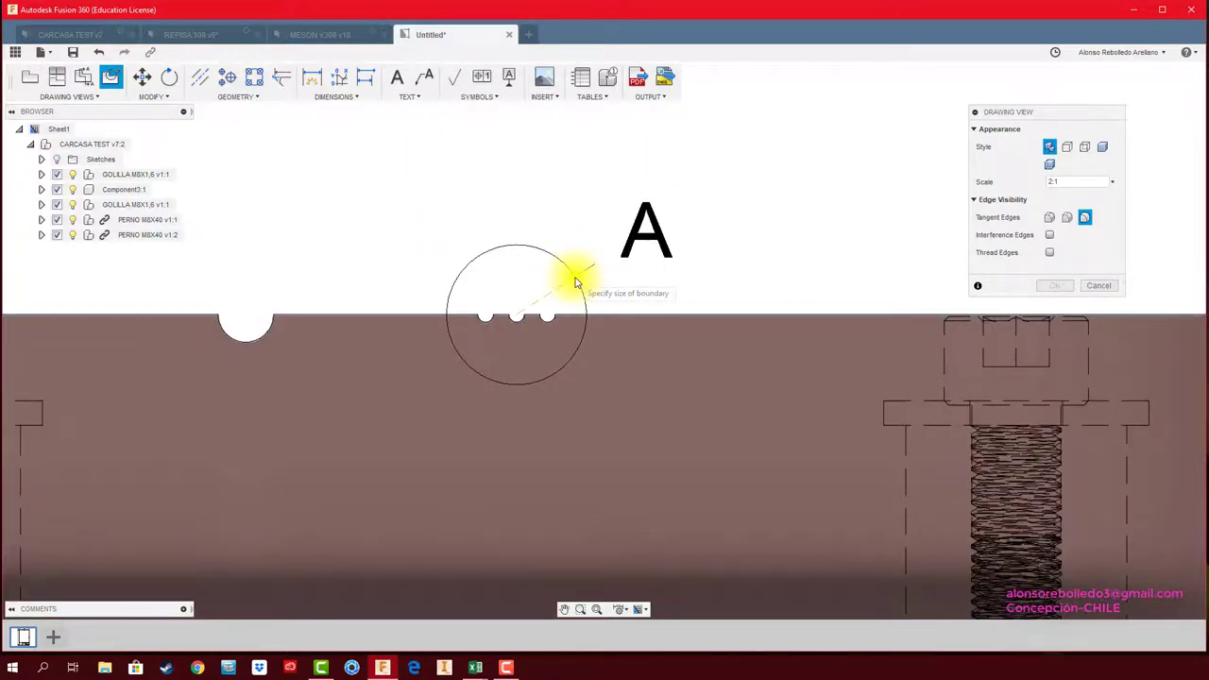
pyautogui.scroll(-2, 576, 278)
pyautogui.scroll(-1, 576, 275)
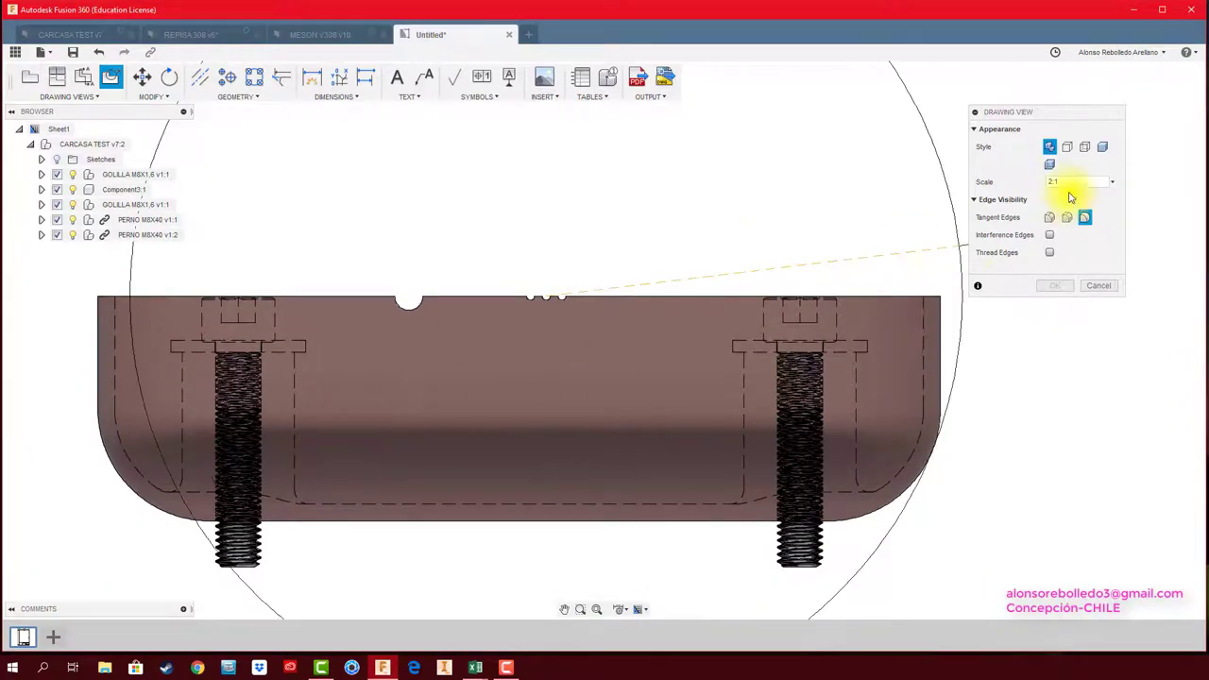
pyautogui.scroll(-1, 701, 283)
pyautogui.scroll(-1, 671, 274)
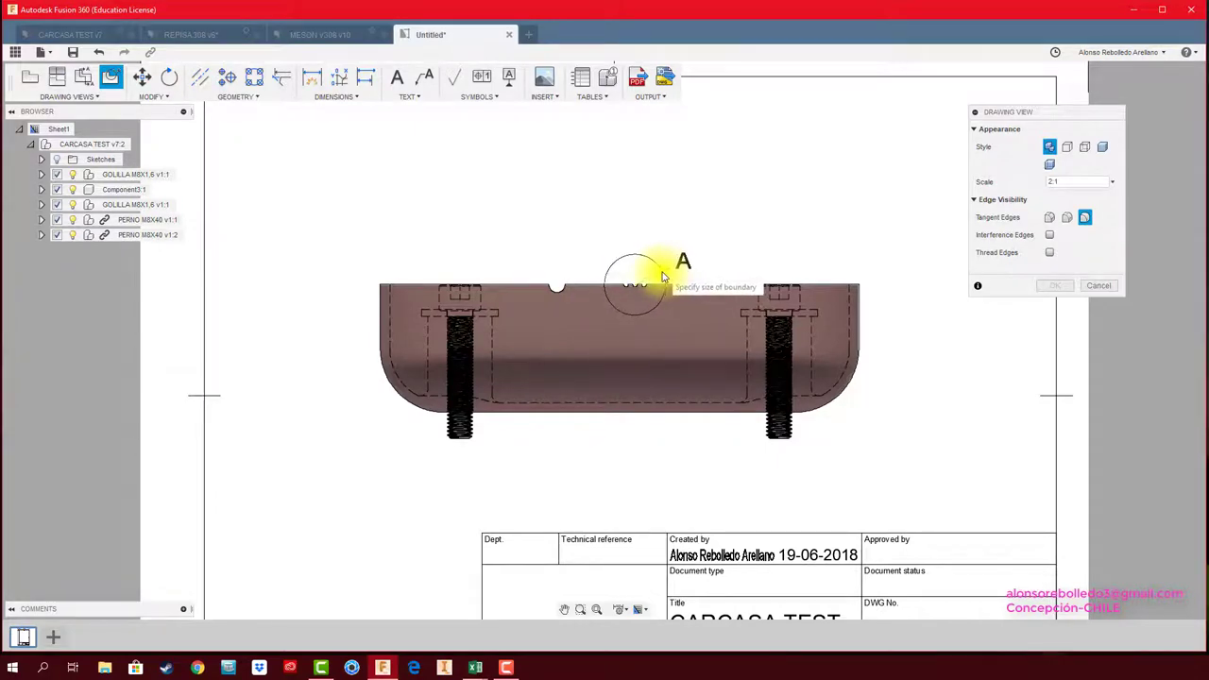
pyautogui.click(626, 283)
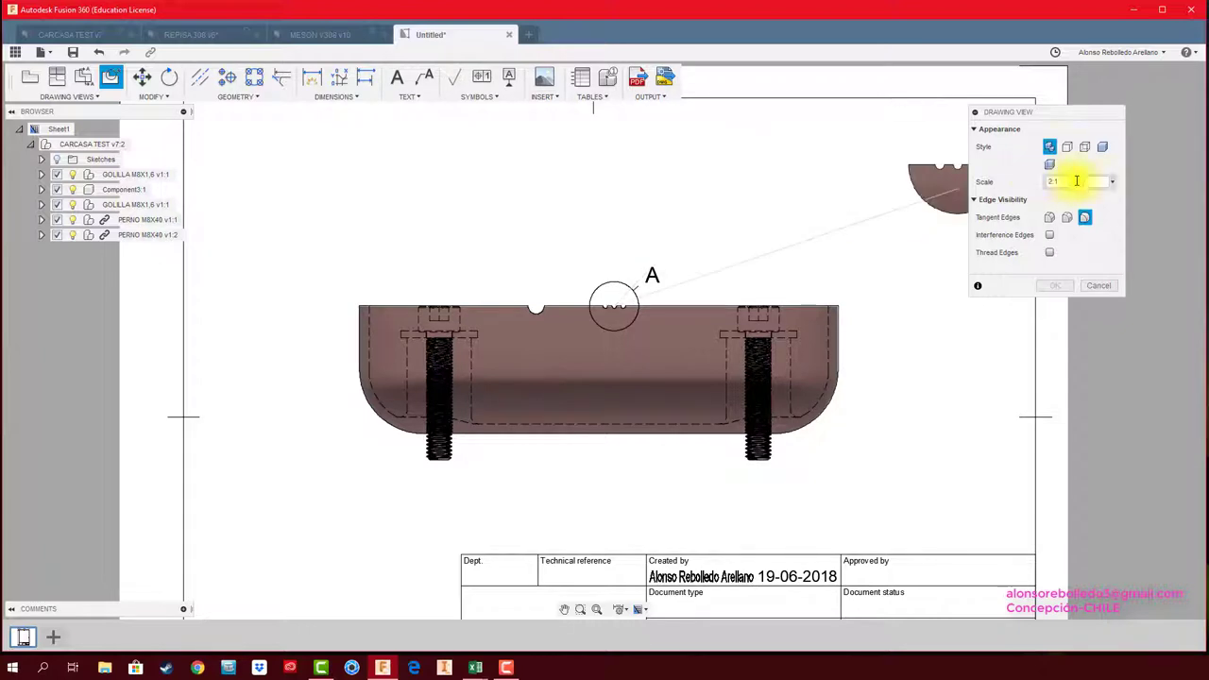
# Set detail view A to 4:1 scale and place it at the sheet's top right.
pyautogui.click(1114, 183)
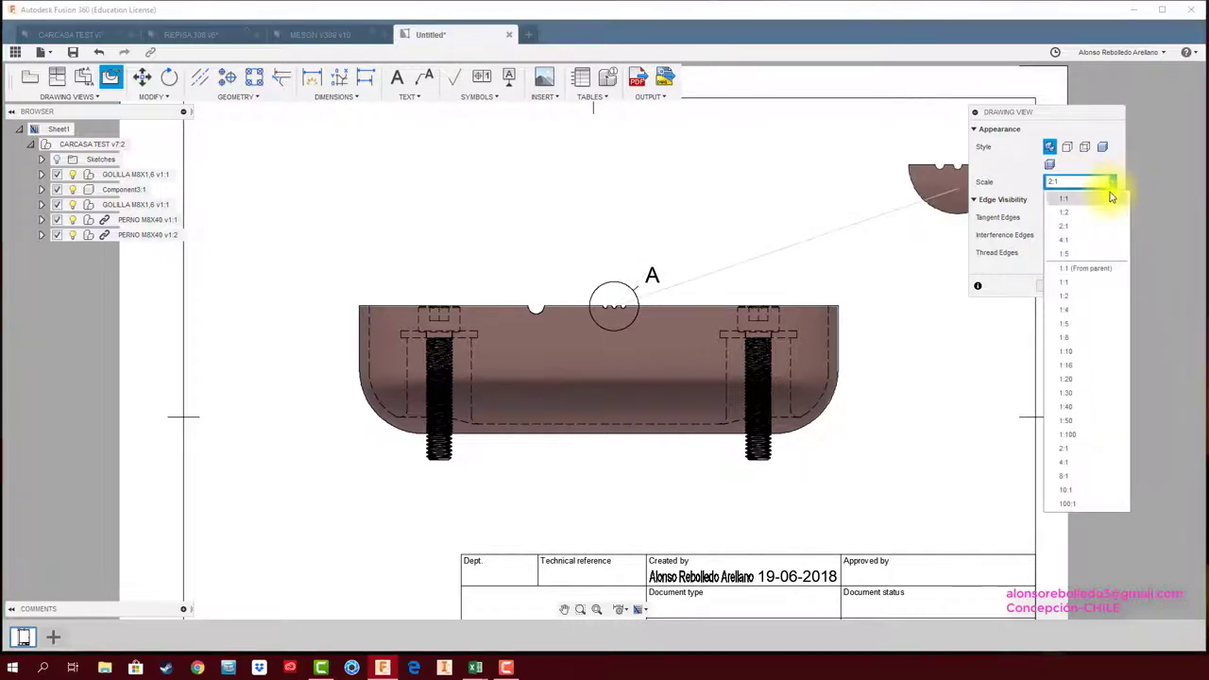
pyautogui.click(1065, 239)
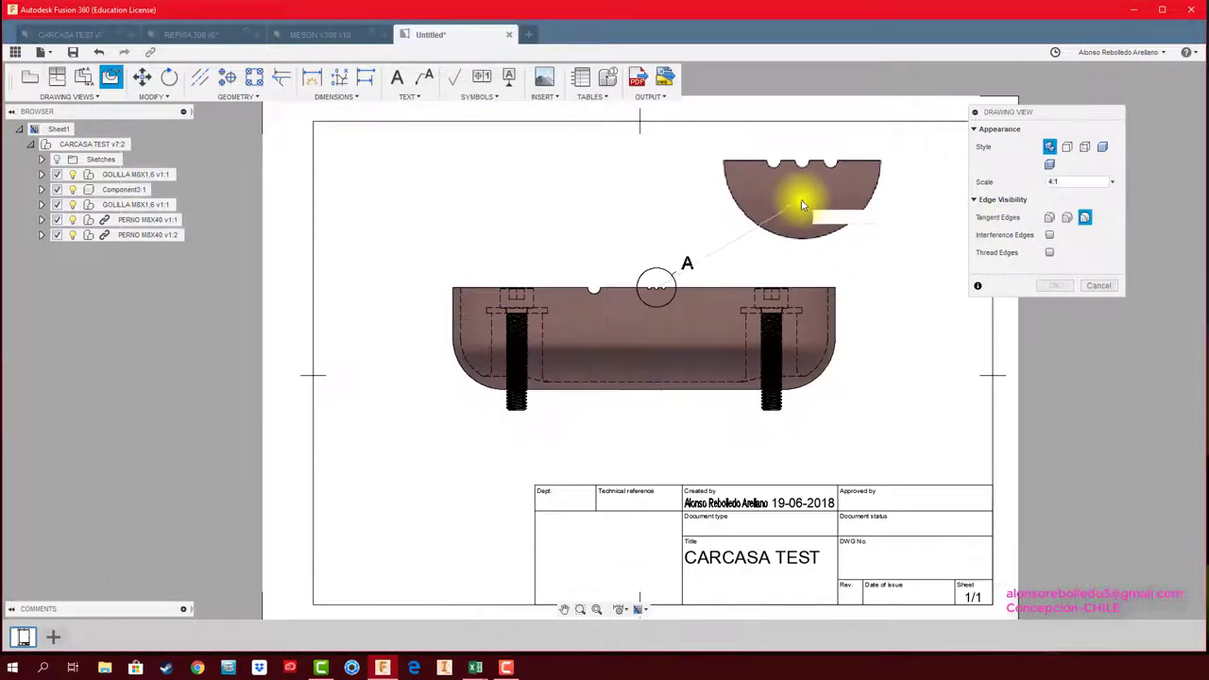
pyautogui.click(801, 199)
pyautogui.click(1055, 286)
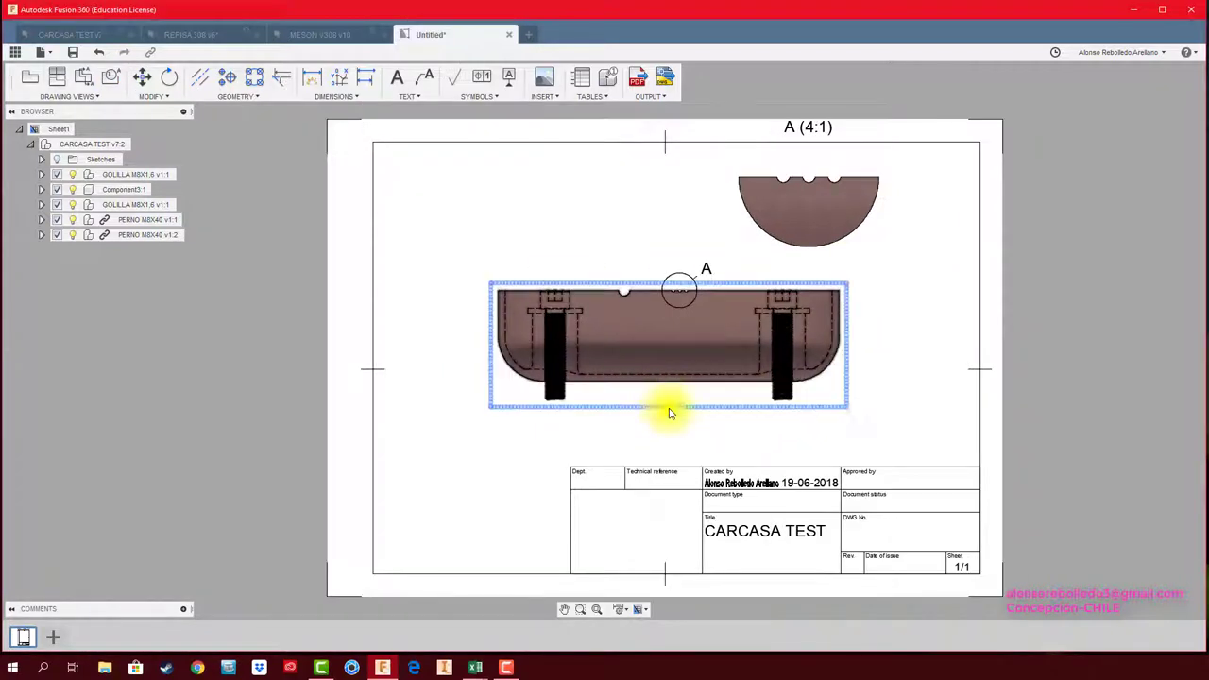
# Move the base view slightly lower and reposition detail view A with its A (4:1) label.
pyautogui.click(669, 395)
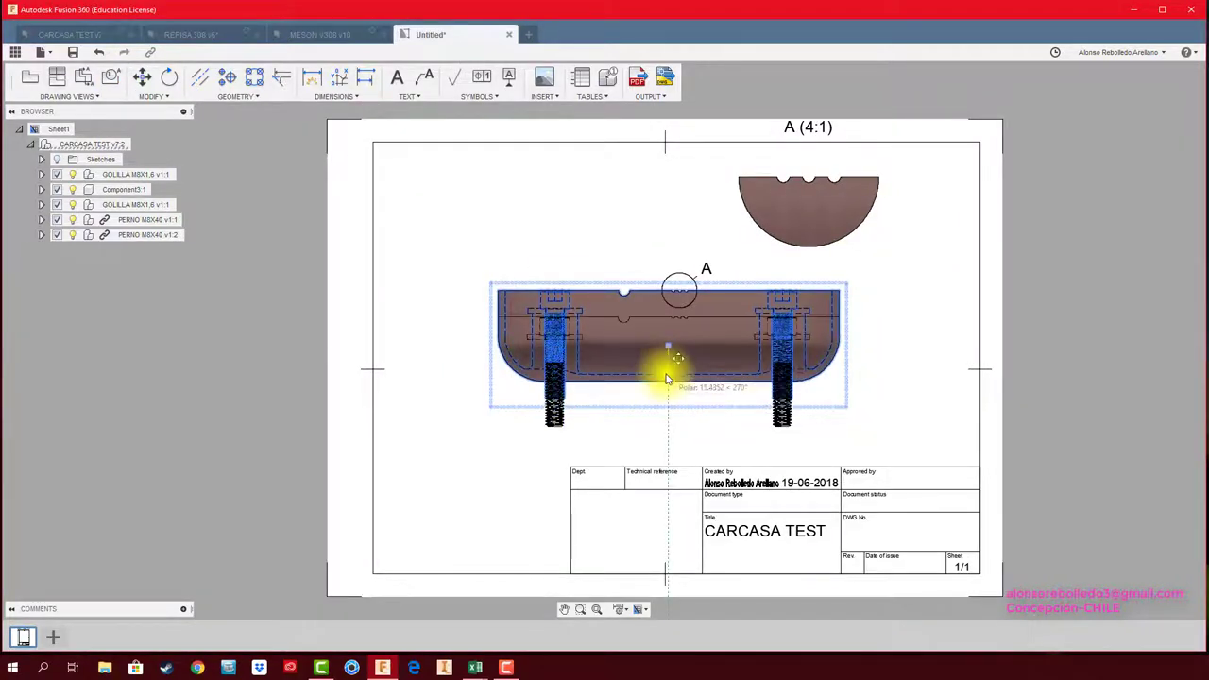
pyautogui.click(666, 375)
pyautogui.click(773, 241)
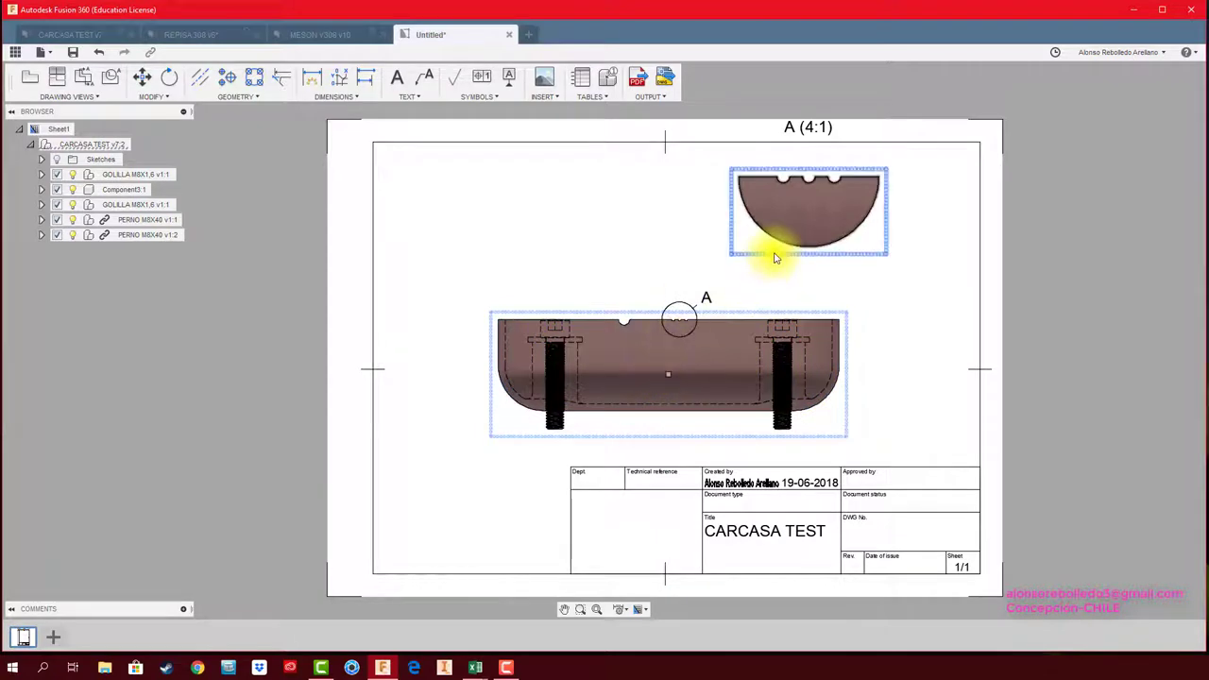
pyautogui.click(803, 239)
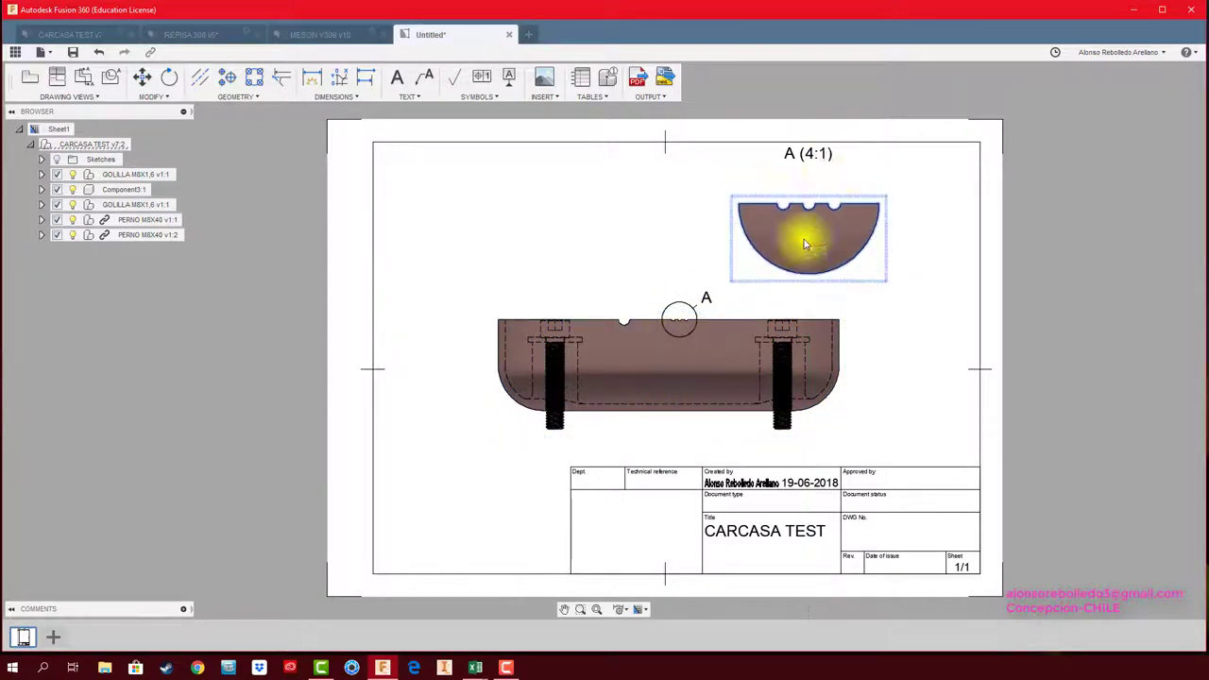
pyautogui.scroll(2, 812, 161)
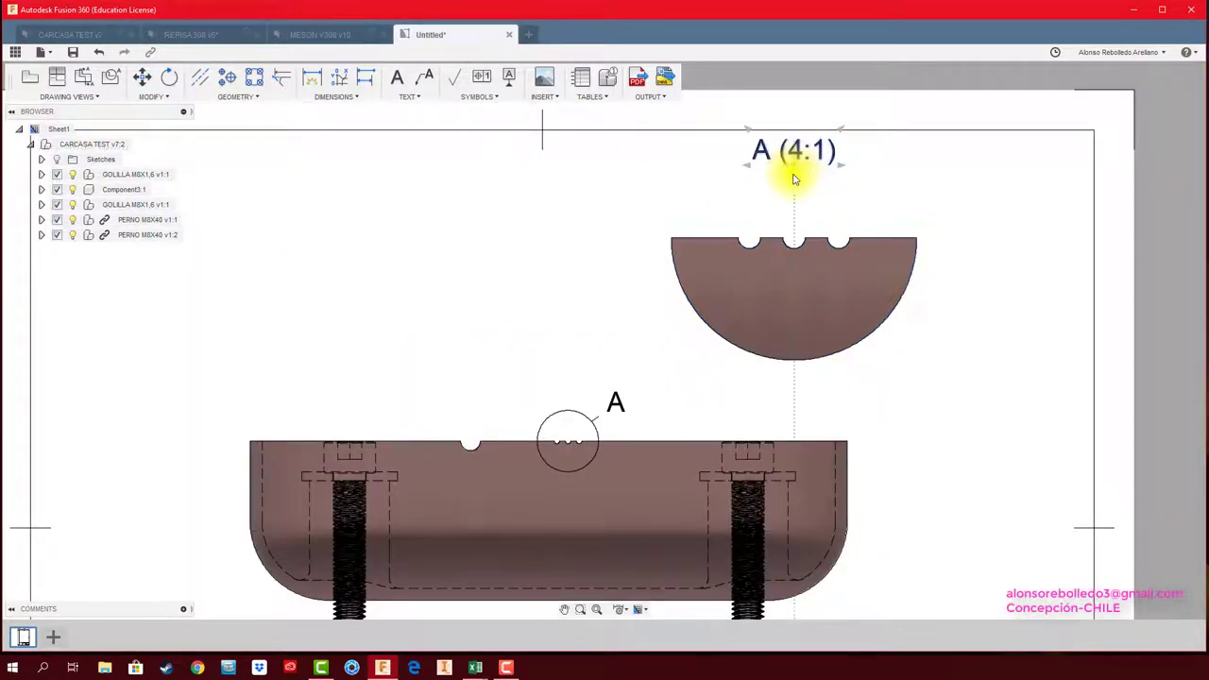
pyautogui.click(793, 194)
pyautogui.scroll(1, 944, 198)
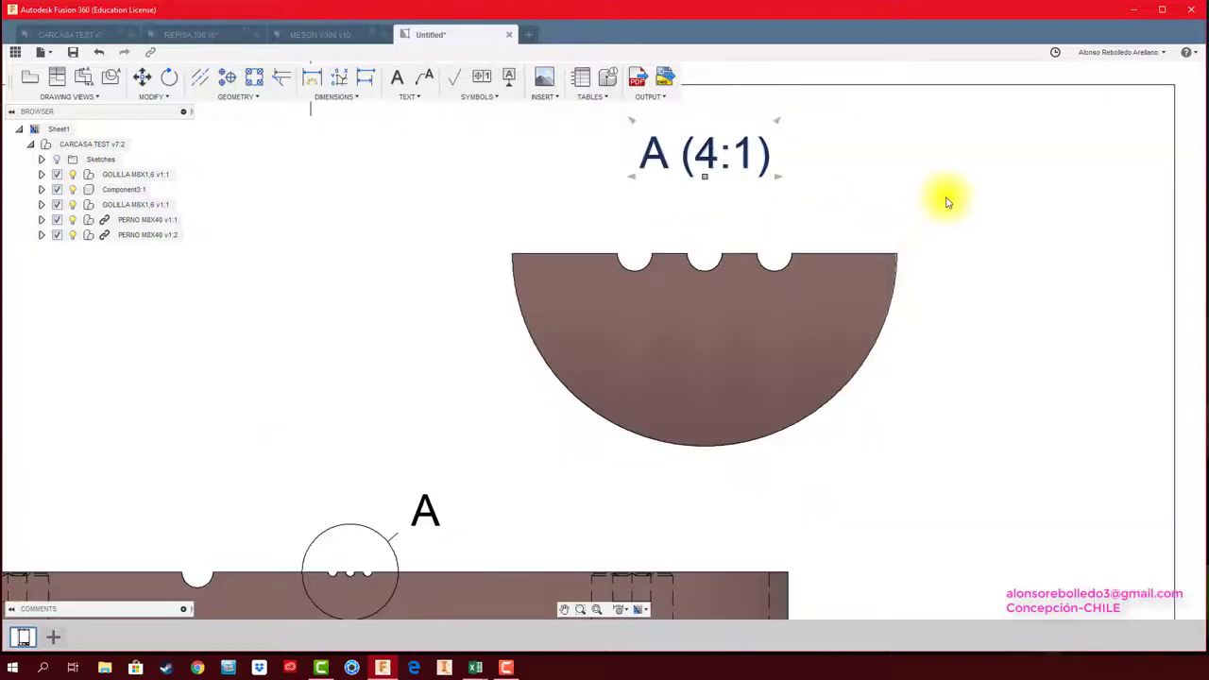
pyautogui.scroll(1, 945, 197)
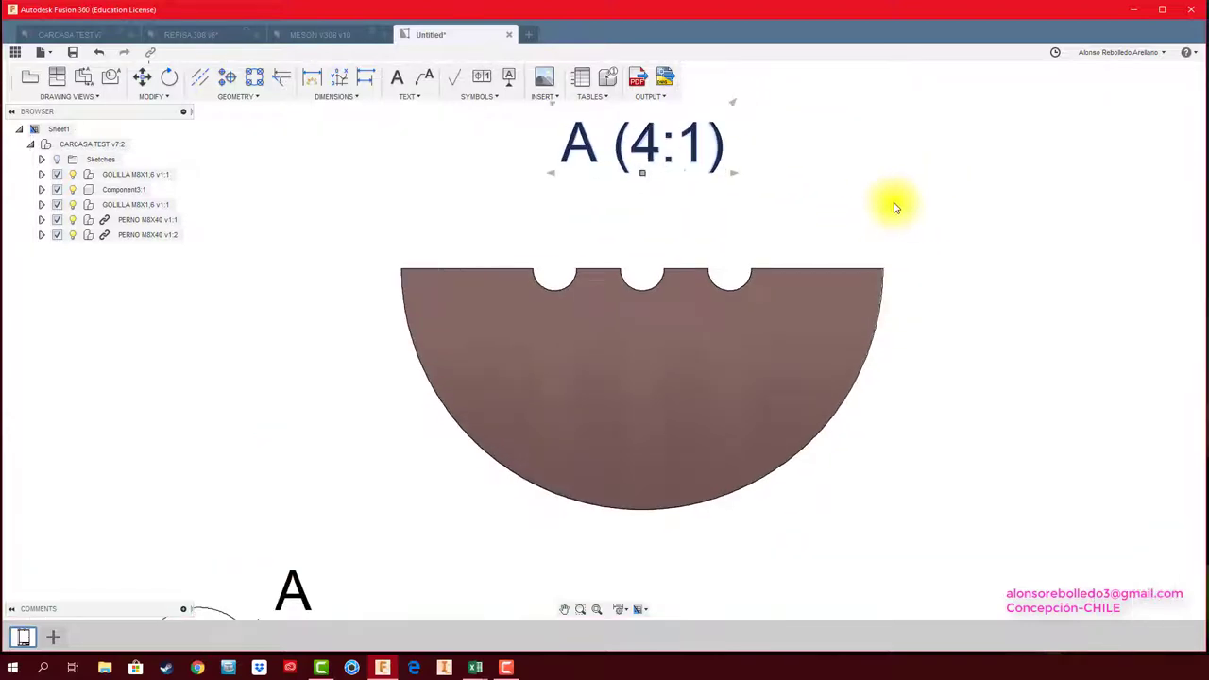
# Add centre marks to the three notches in detail view A.
pyautogui.click(245, 95)
pyautogui.click(260, 135)
pyautogui.click(563, 321)
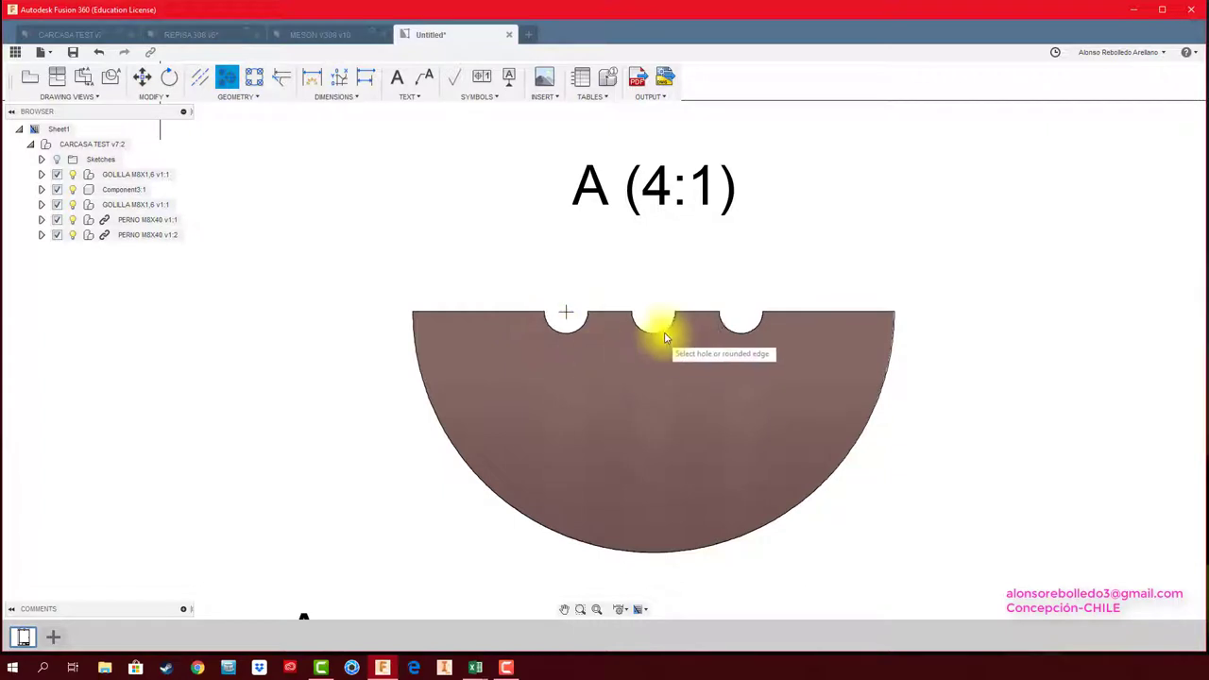
pyautogui.click(654, 323)
pyautogui.click(741, 321)
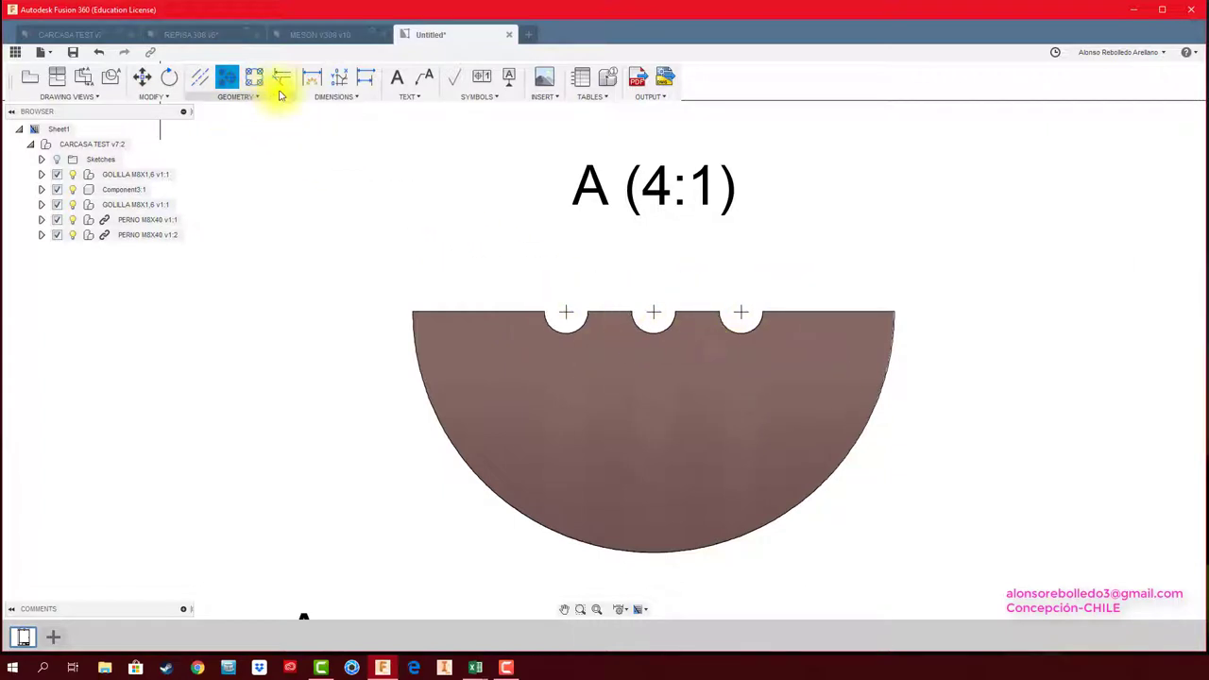
# Dimension the notches: two 2.8 centre spacings and an R0.7 radius on the left notch.
pyautogui.click(314, 78)
pyautogui.scroll(3, 601, 247)
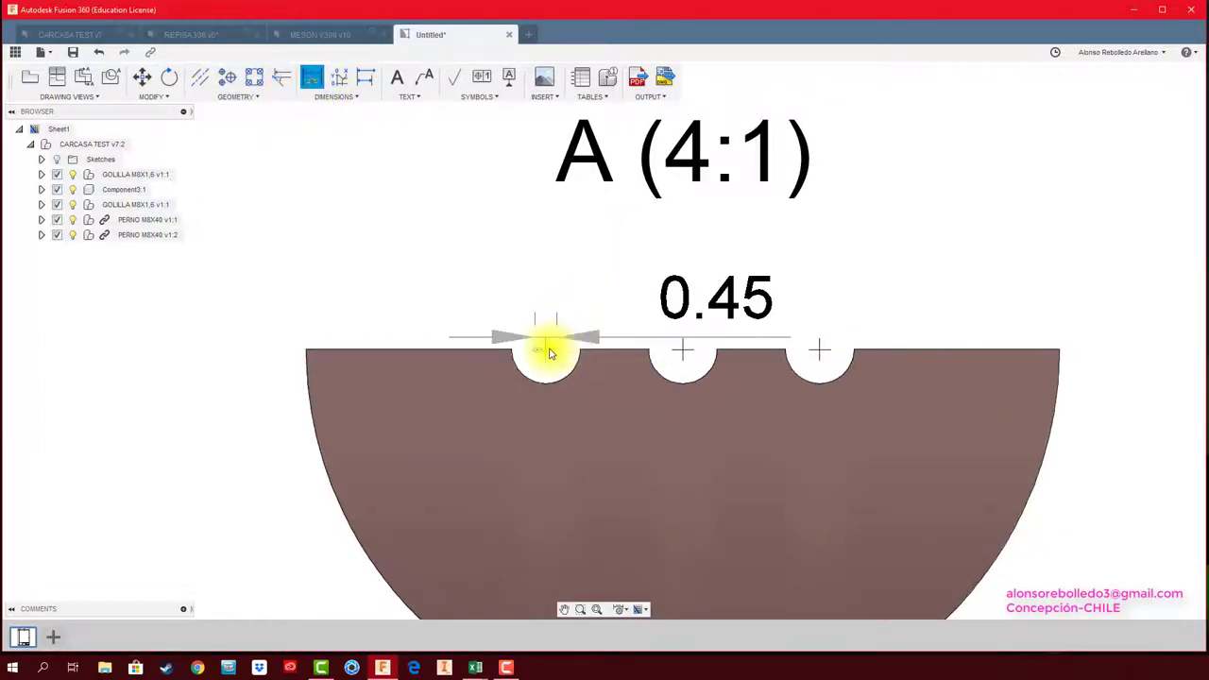
pyautogui.click(545, 351)
pyautogui.click(683, 351)
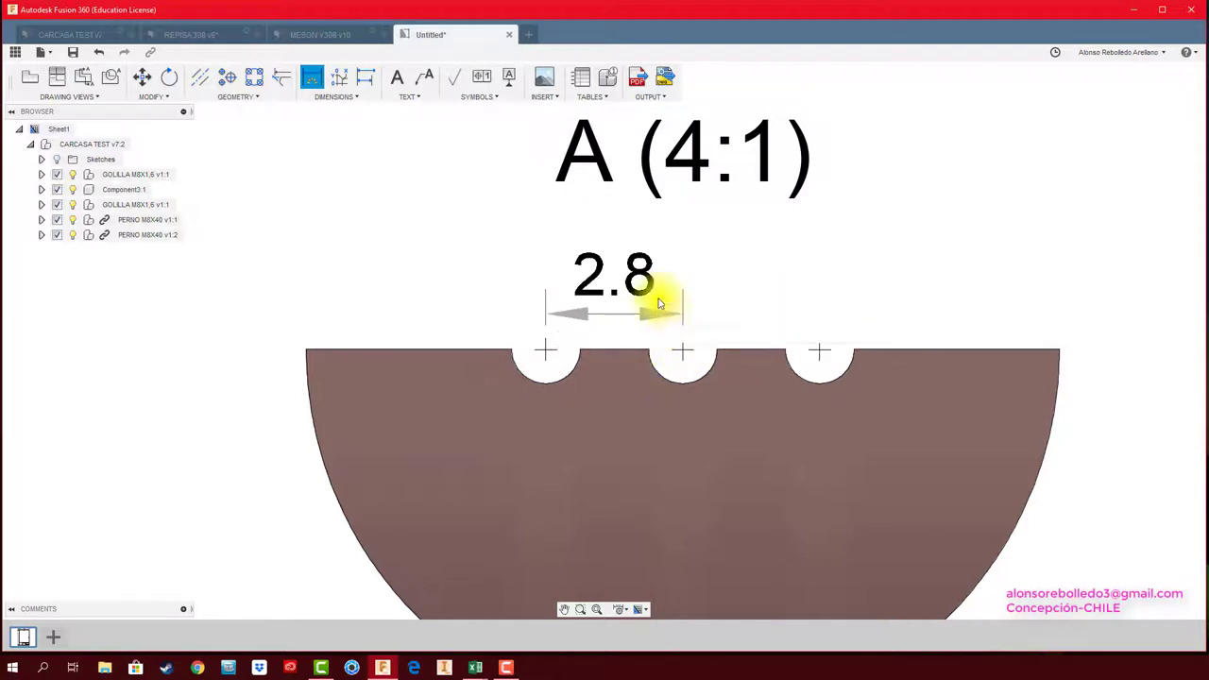
pyautogui.click(651, 276)
pyautogui.click(685, 354)
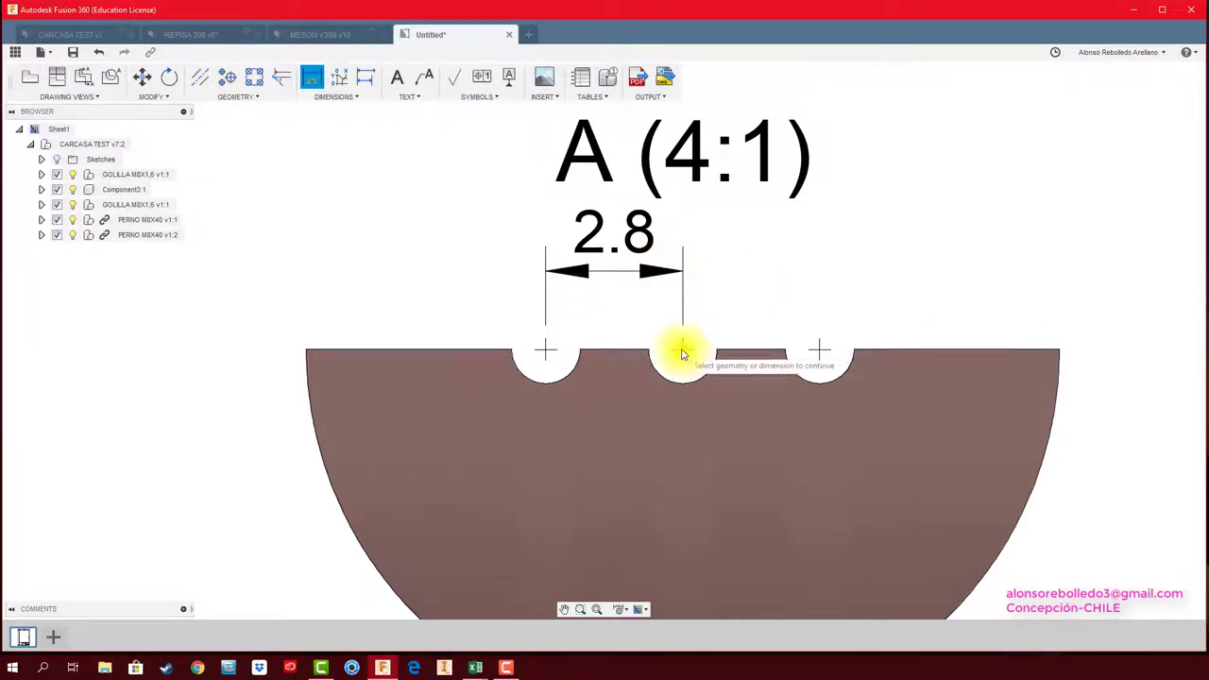
pyautogui.click(820, 353)
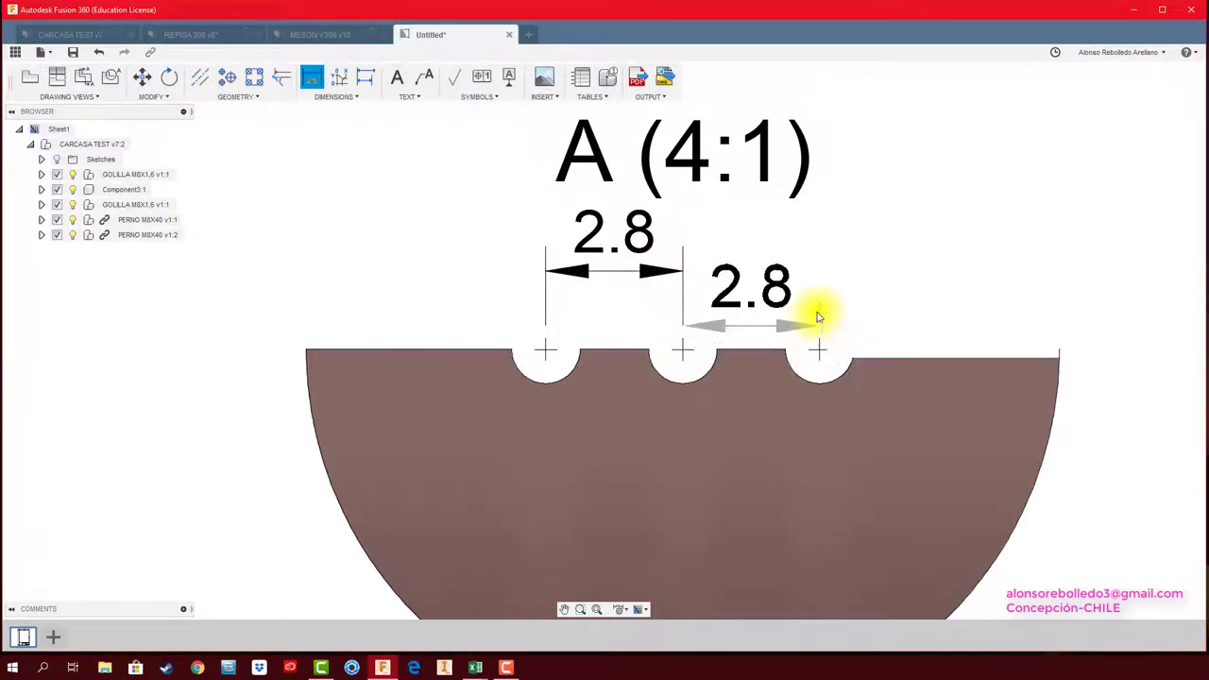
pyautogui.click(818, 272)
pyautogui.click(514, 368)
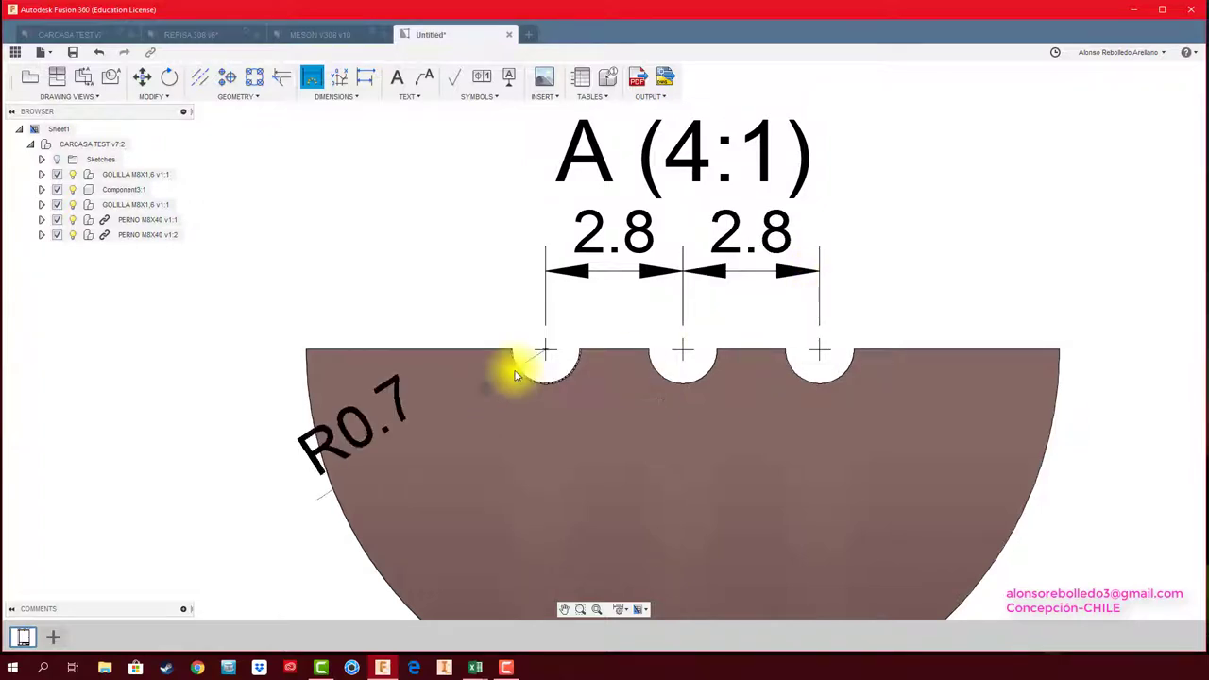
pyautogui.click(237, 529)
pyautogui.scroll(-2, 350, 346)
pyautogui.scroll(-2, 363, 349)
pyautogui.press('Escape')
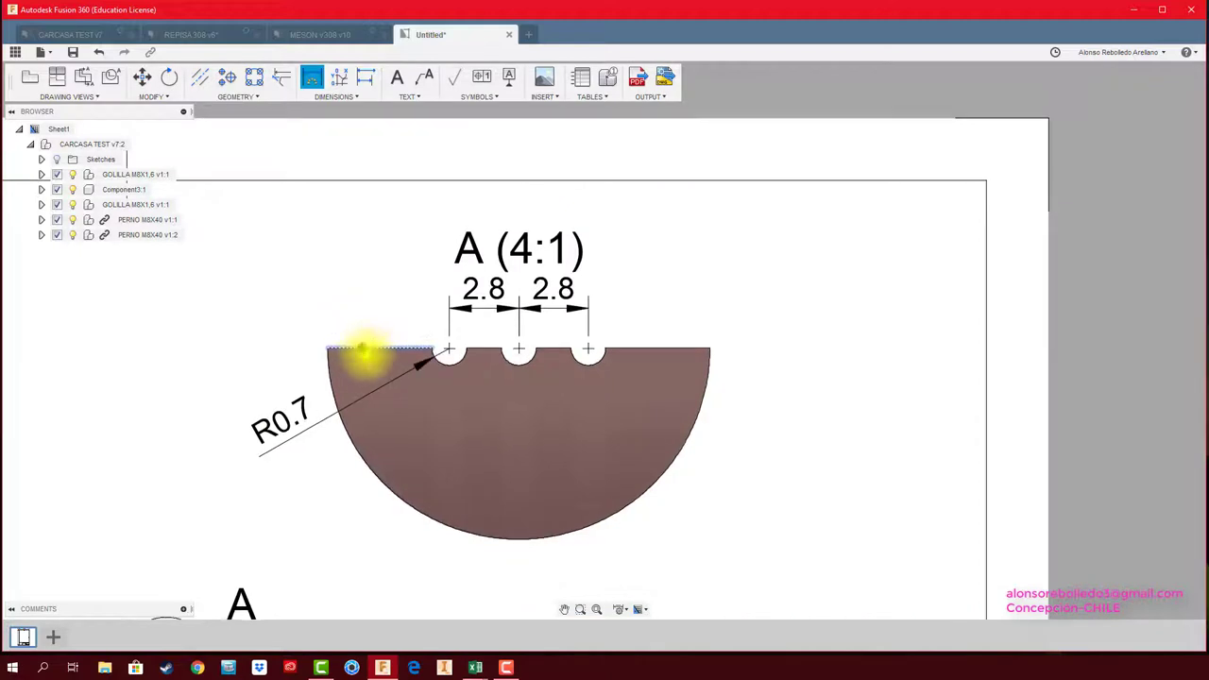
# Centre the A (4:1) label above detail view A.
pyautogui.moveTo(359, 350); pyautogui.dragTo(387, 389, button='middle')
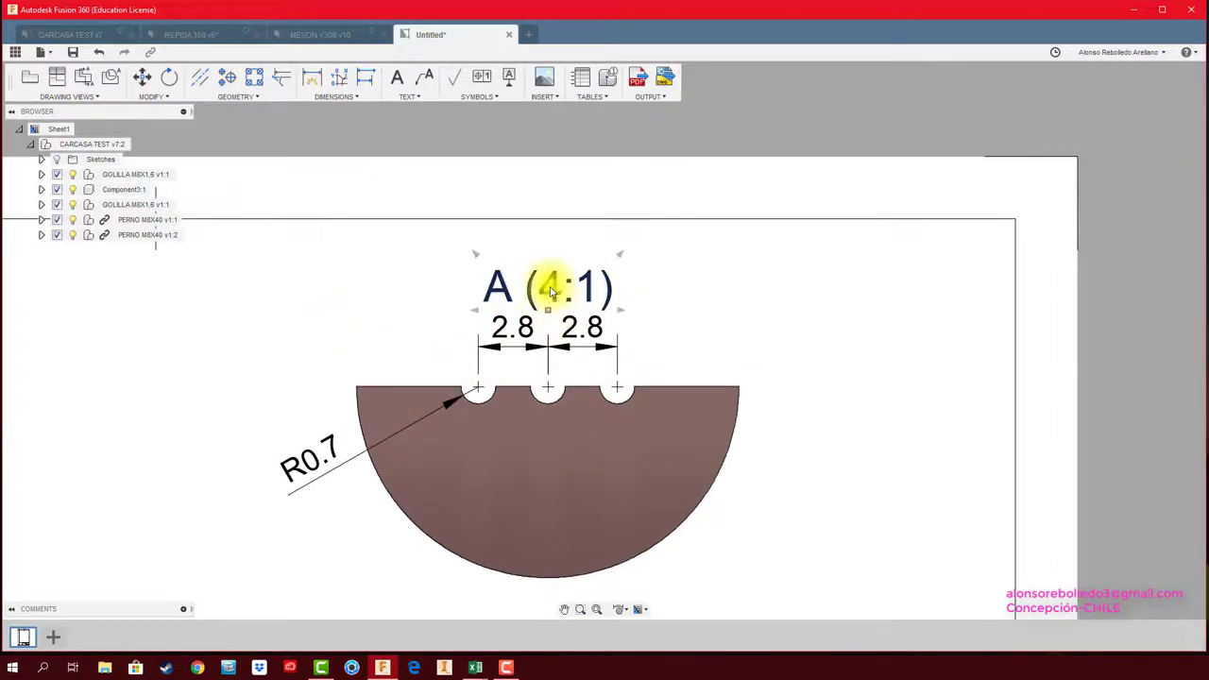
pyautogui.moveTo(553, 291); pyautogui.dragTo(548, 279)
pyautogui.scroll(-2, 539, 292)
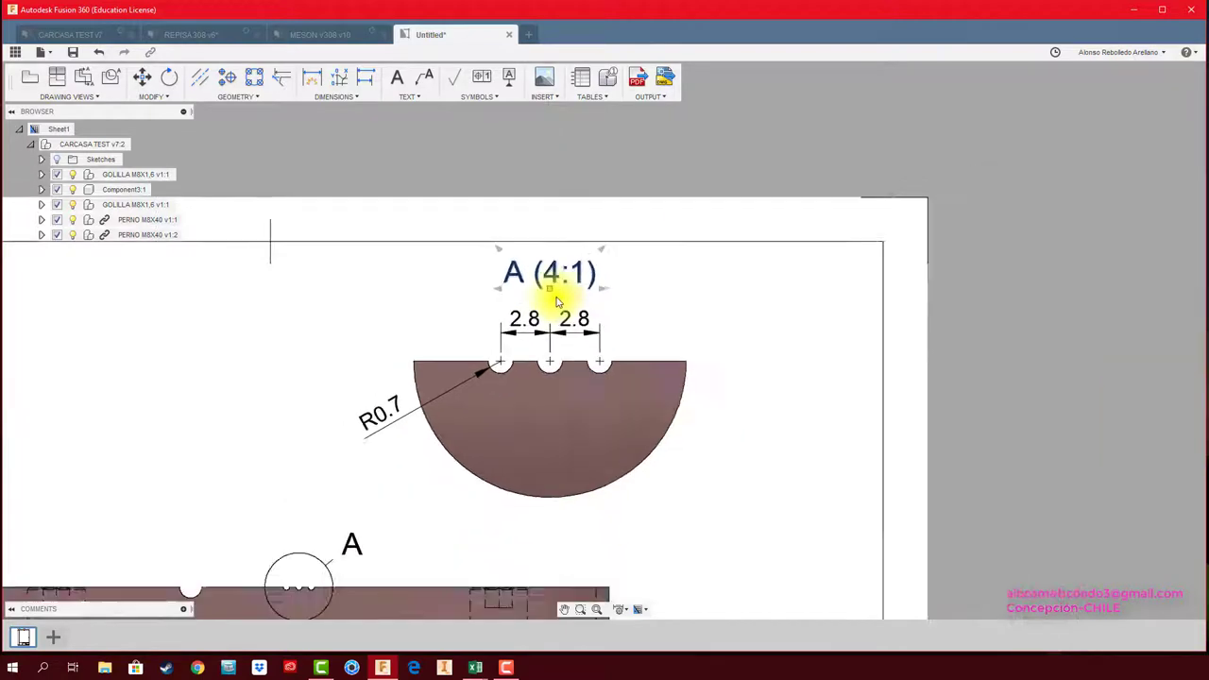
pyautogui.scroll(-2, 573, 459)
# Drag the base view slightly lower on the sheet.
pyautogui.moveTo(572, 459); pyautogui.dragTo(590, 443, button='middle')
pyautogui.click(473, 434)
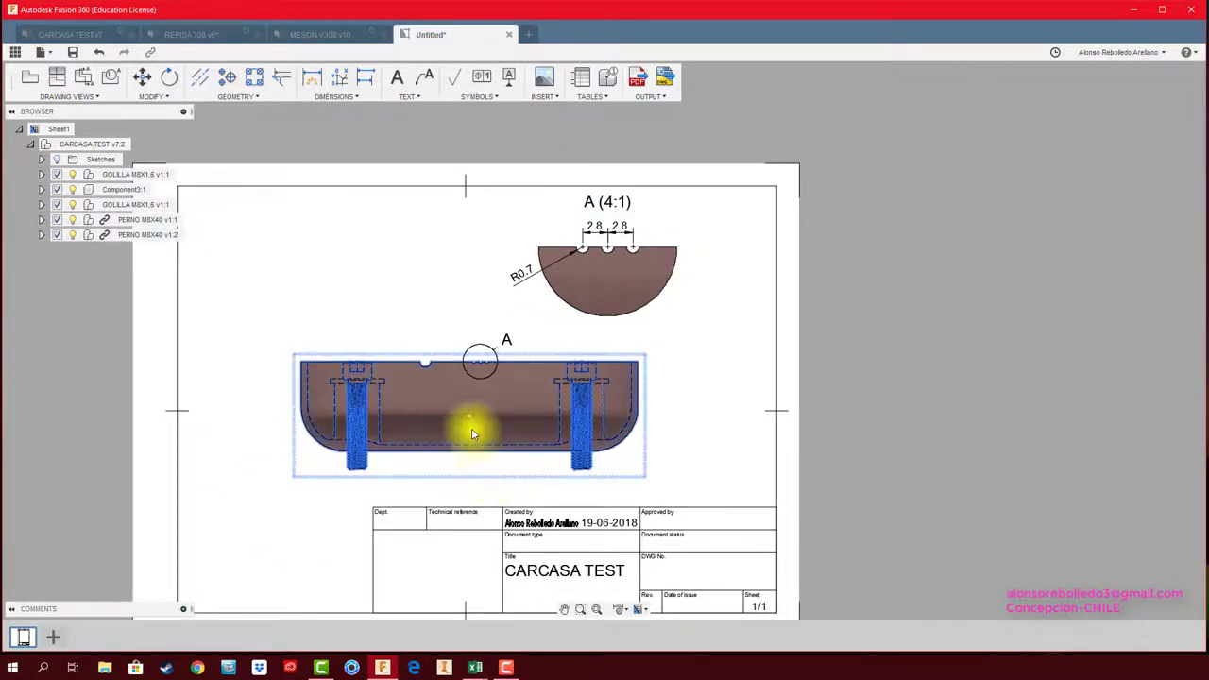
pyautogui.moveTo(464, 426); pyautogui.dragTo(468, 440)
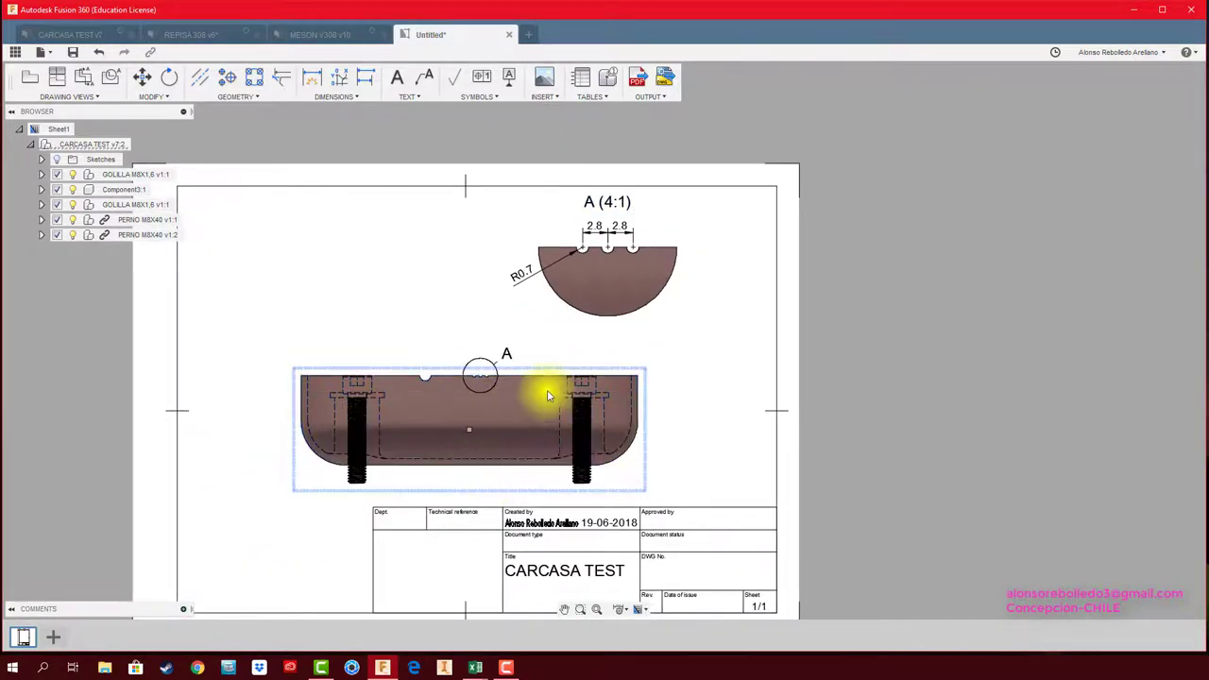
# Drag detail view A slightly lower, then clear the selection.
pyautogui.click(593, 328)
pyautogui.click(608, 293)
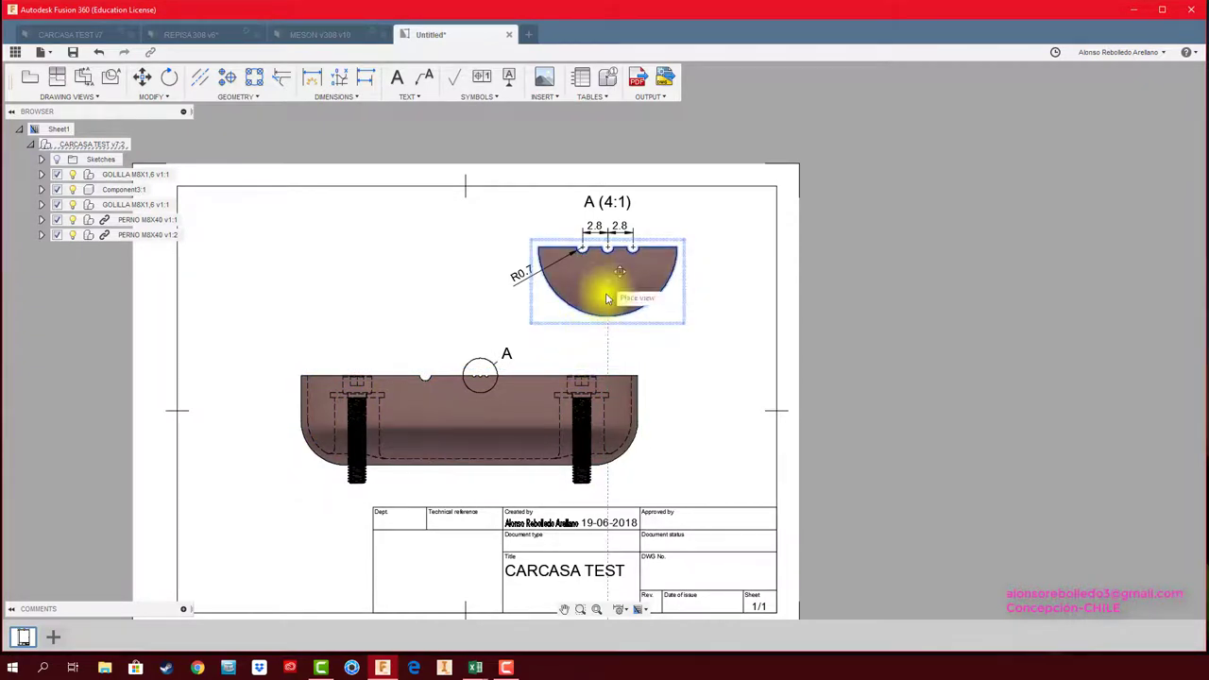
pyautogui.moveTo(607, 299); pyautogui.dragTo(607, 316)
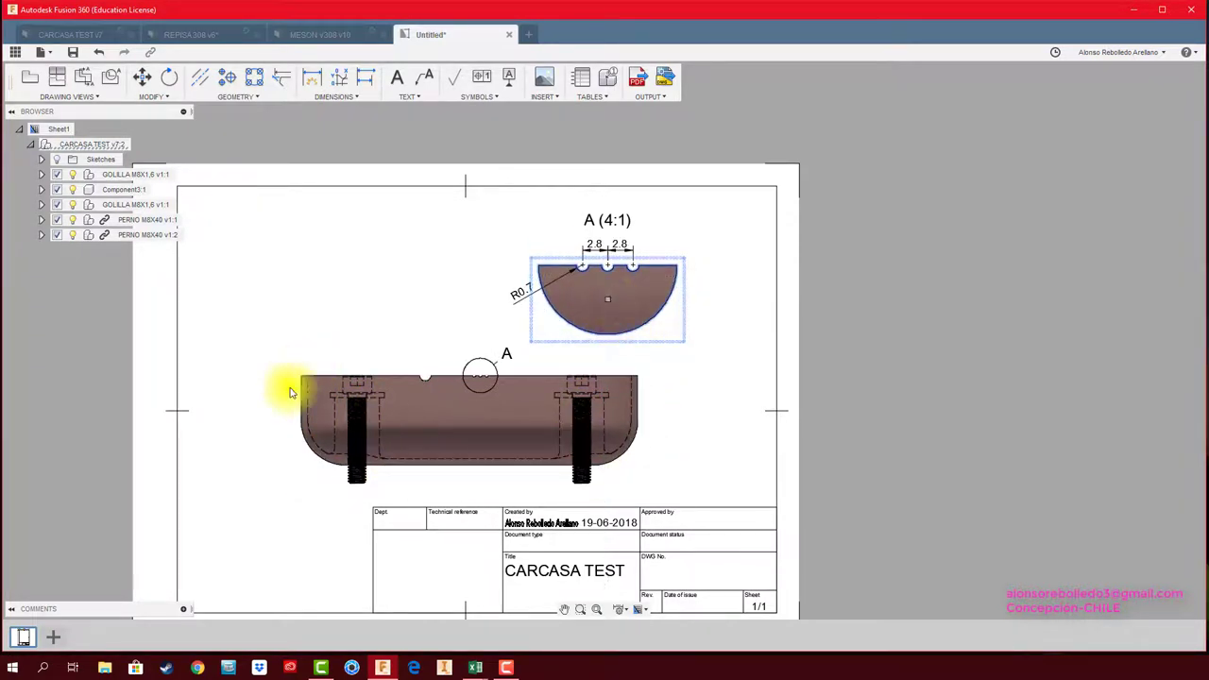
pyautogui.scroll(2, 436, 274)
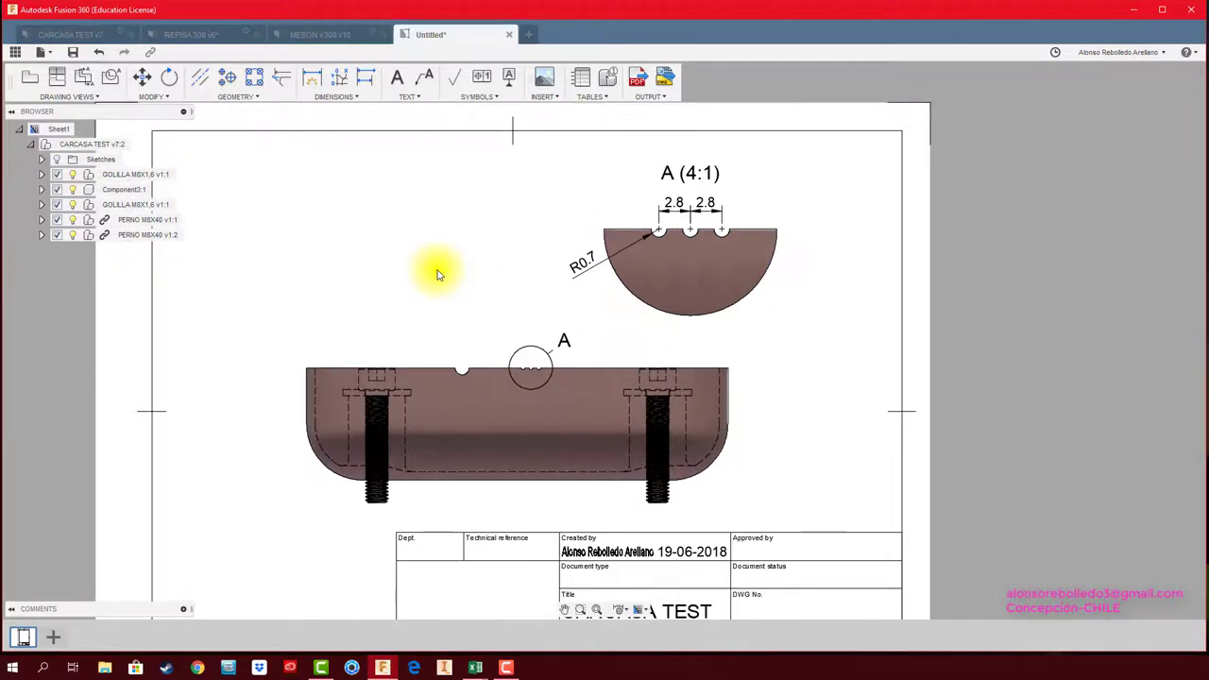
pyautogui.scroll(2, 438, 274)
pyautogui.click(466, 454)
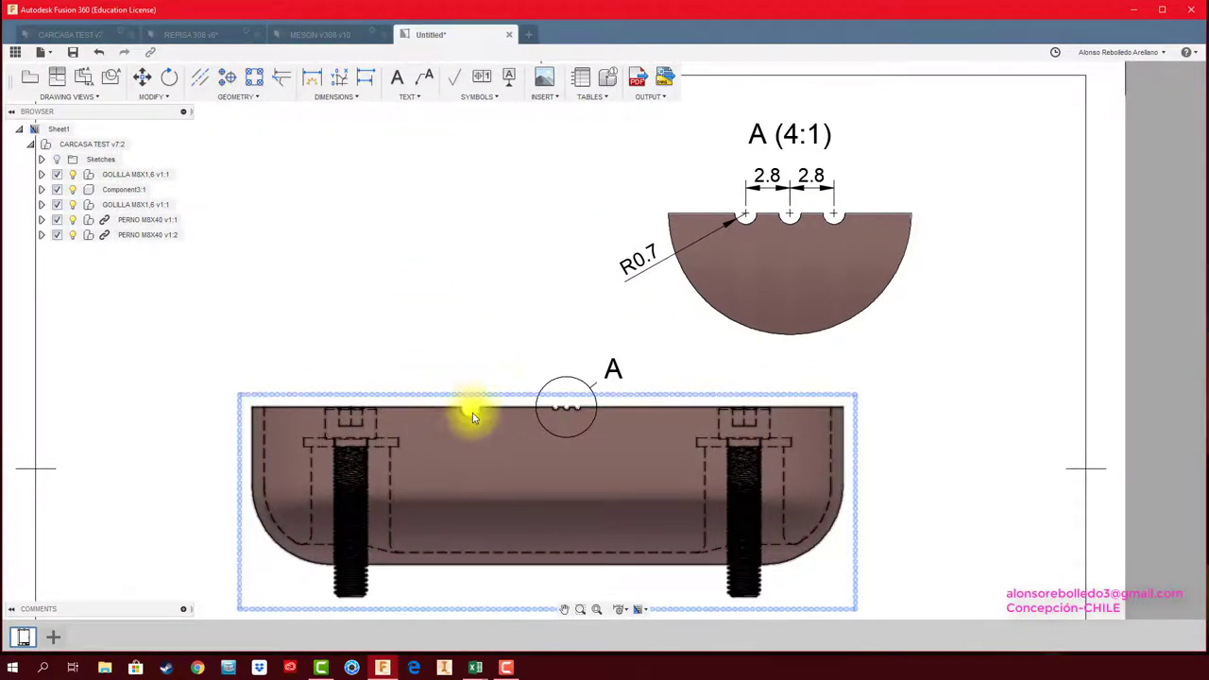
pyautogui.click(290, 206)
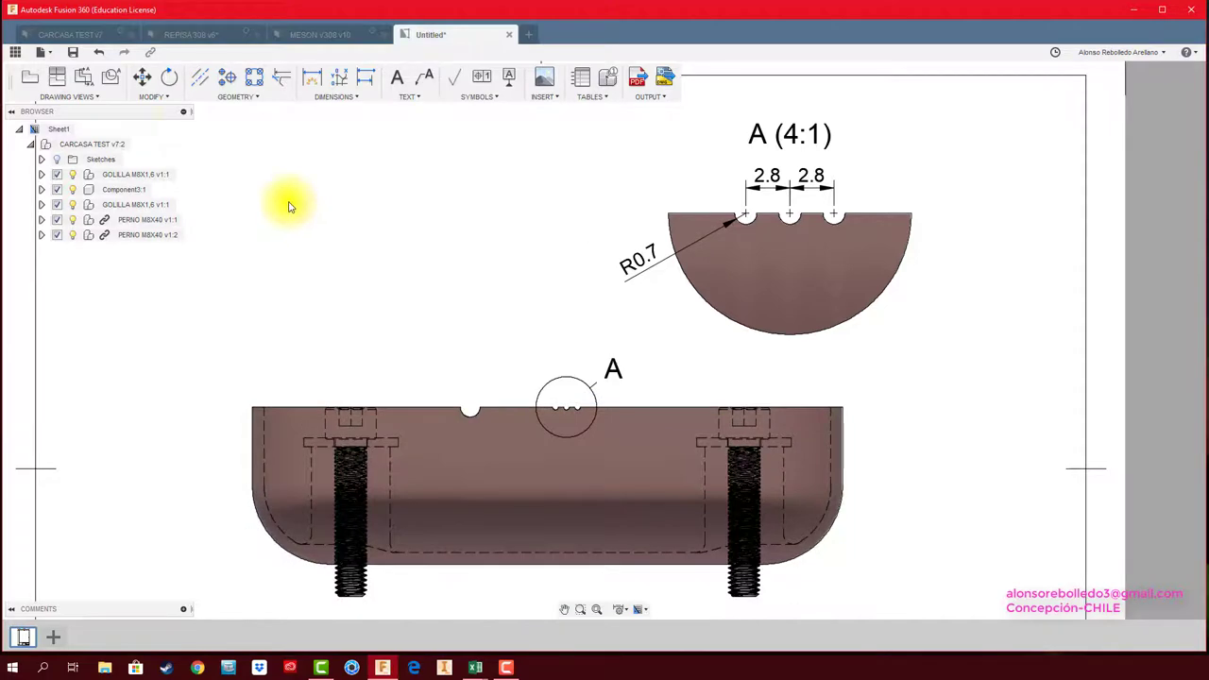
# Draw detail circle B around the central notch of the base view.
pyautogui.click(112, 80)
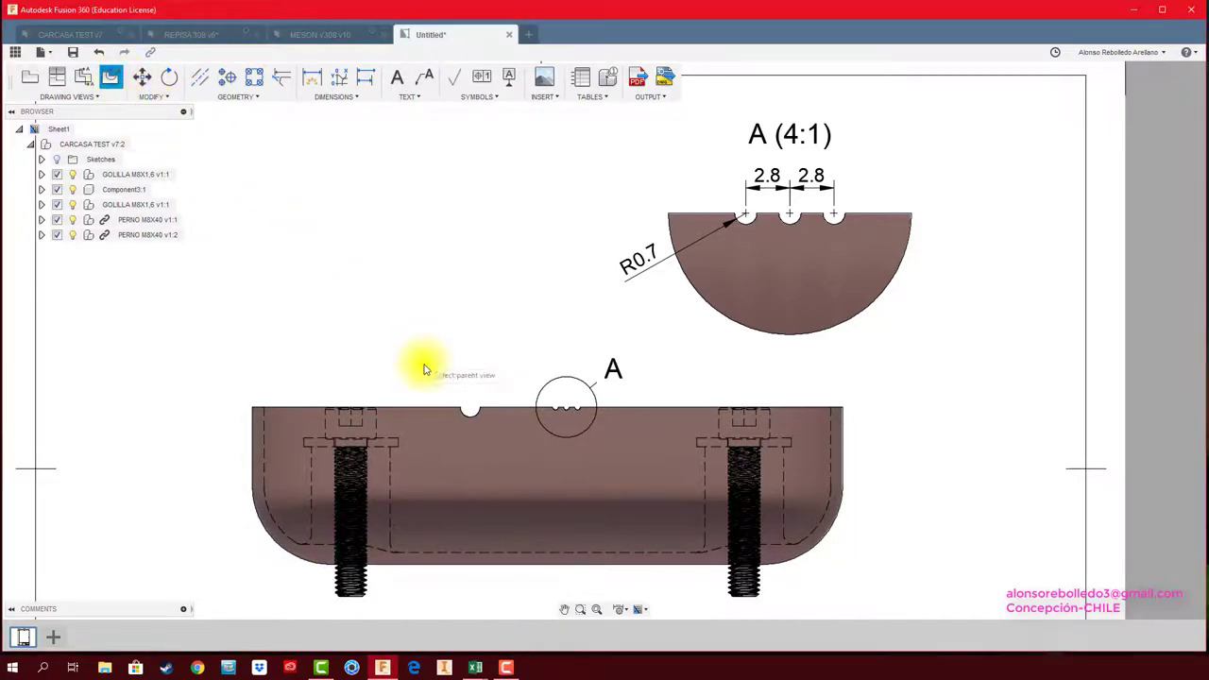
pyautogui.click(473, 406)
pyautogui.scroll(3, 460, 406)
pyautogui.click(463, 402)
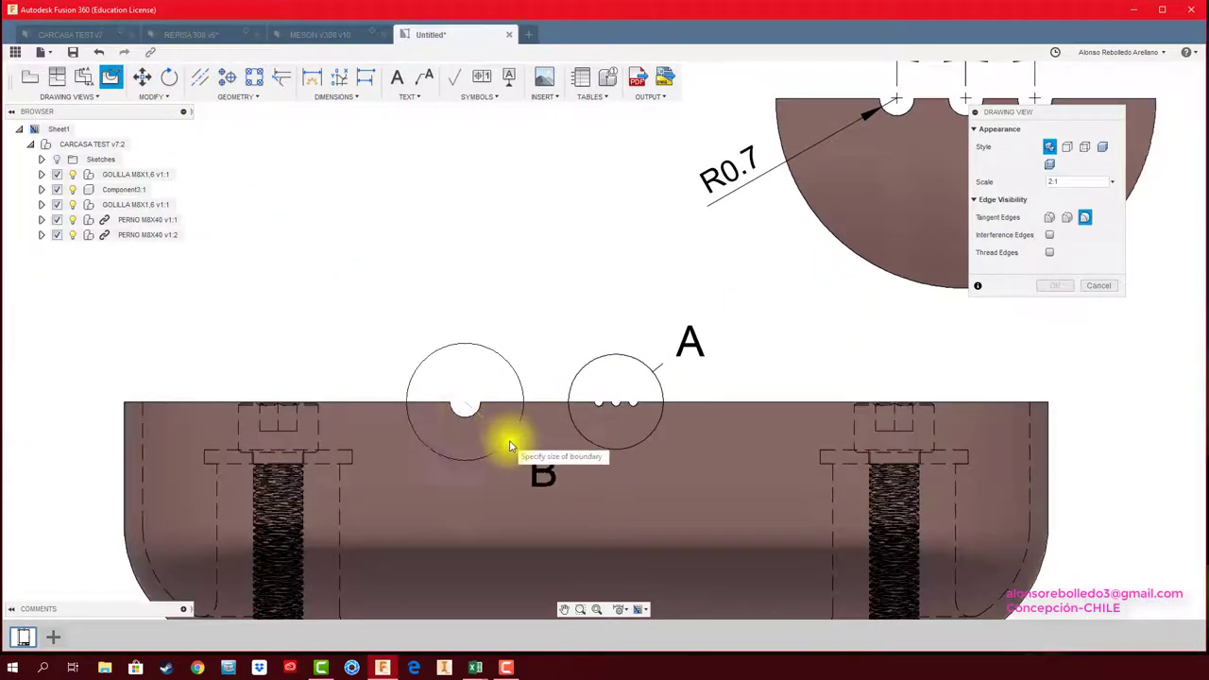
pyautogui.click(508, 436)
pyautogui.scroll(-2, 460, 293)
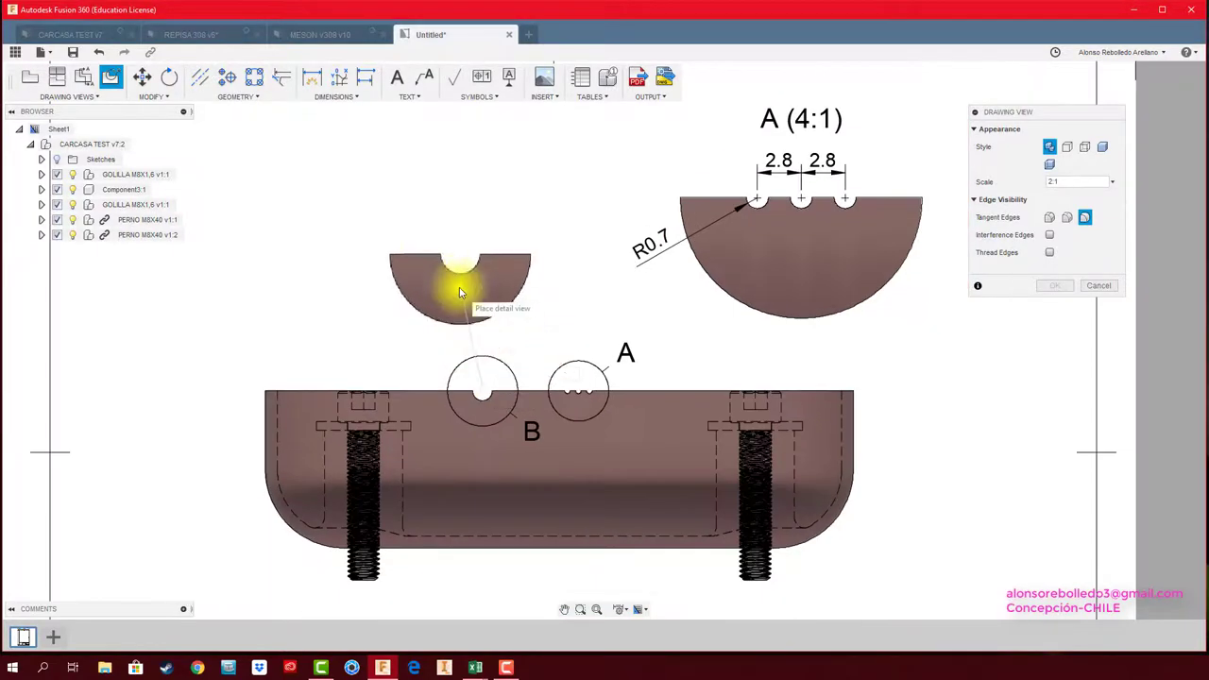
pyautogui.scroll(-2, 460, 293)
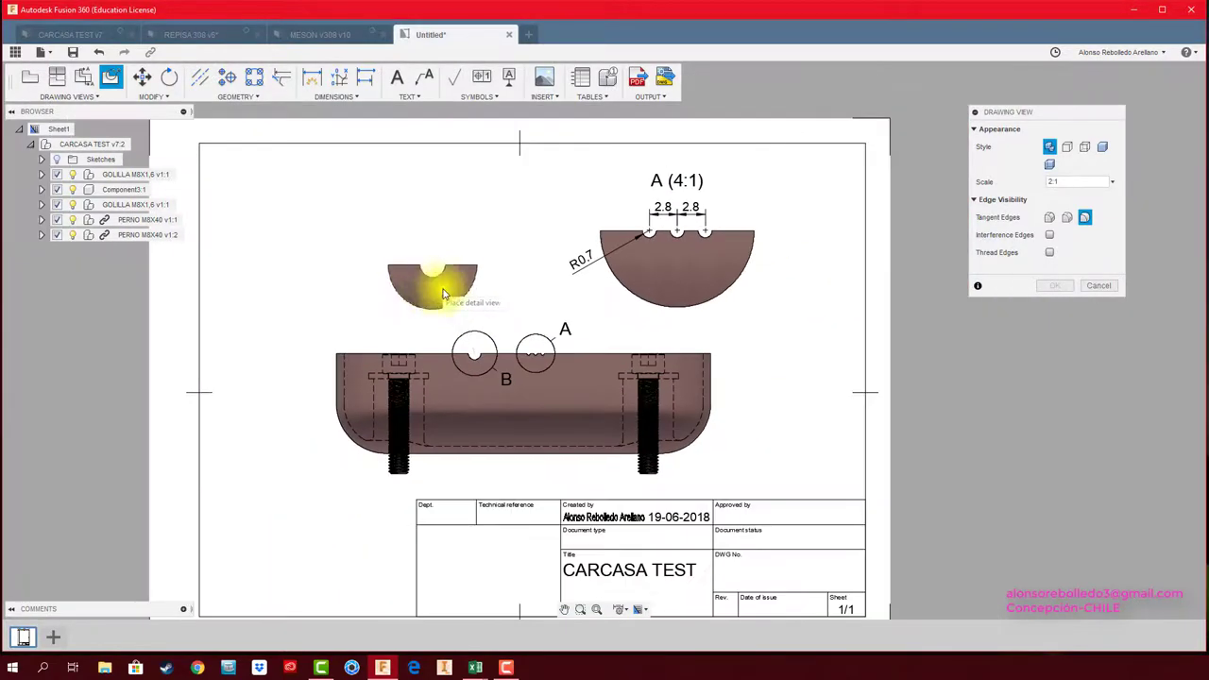
# Set detail view B to 4:1 and place it at the sheet's upper left.
pyautogui.click(1113, 185)
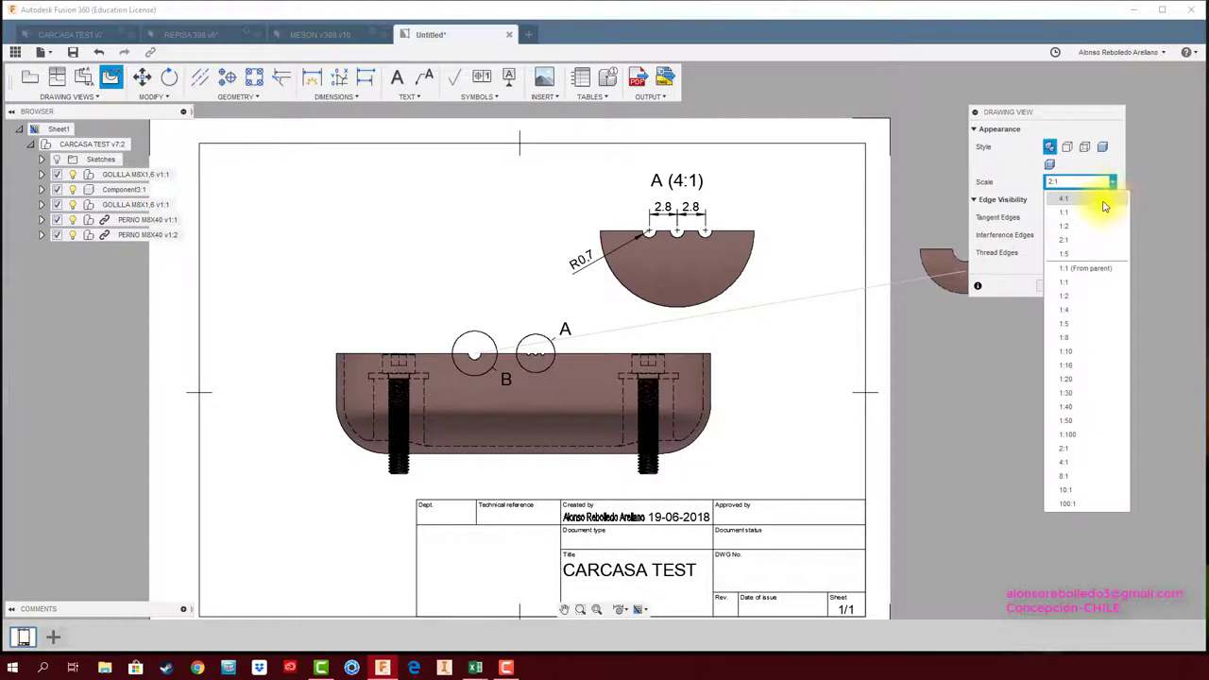
pyautogui.click(1101, 200)
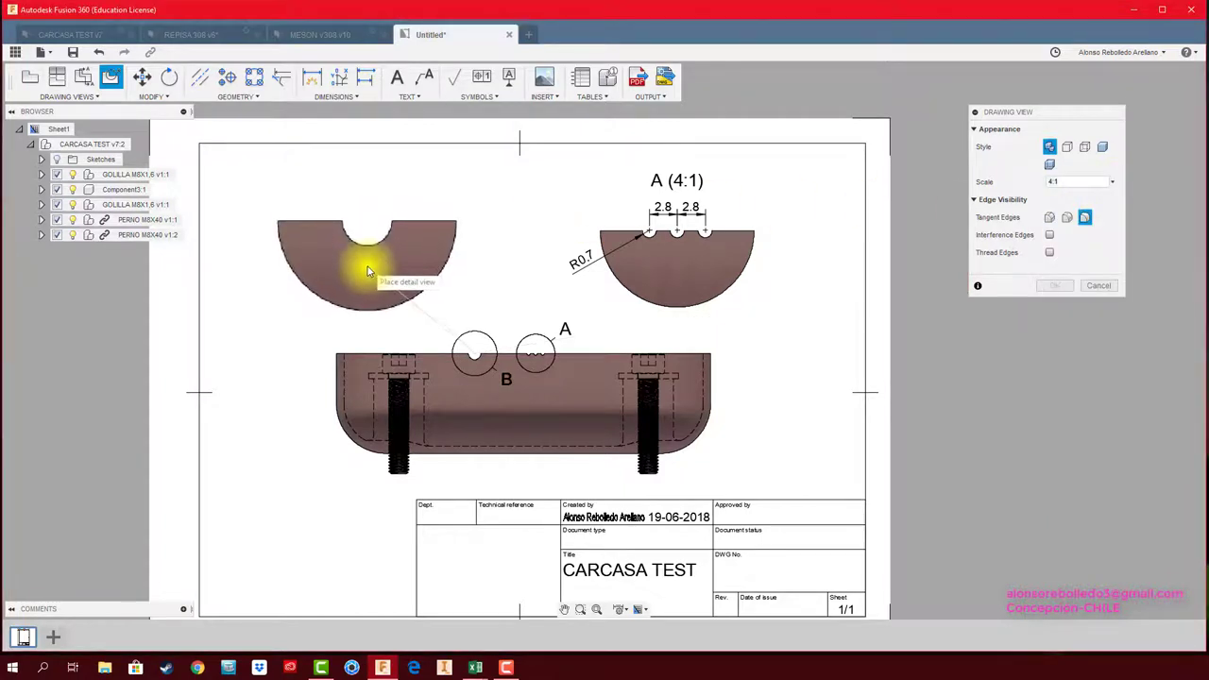
pyautogui.click(356, 253)
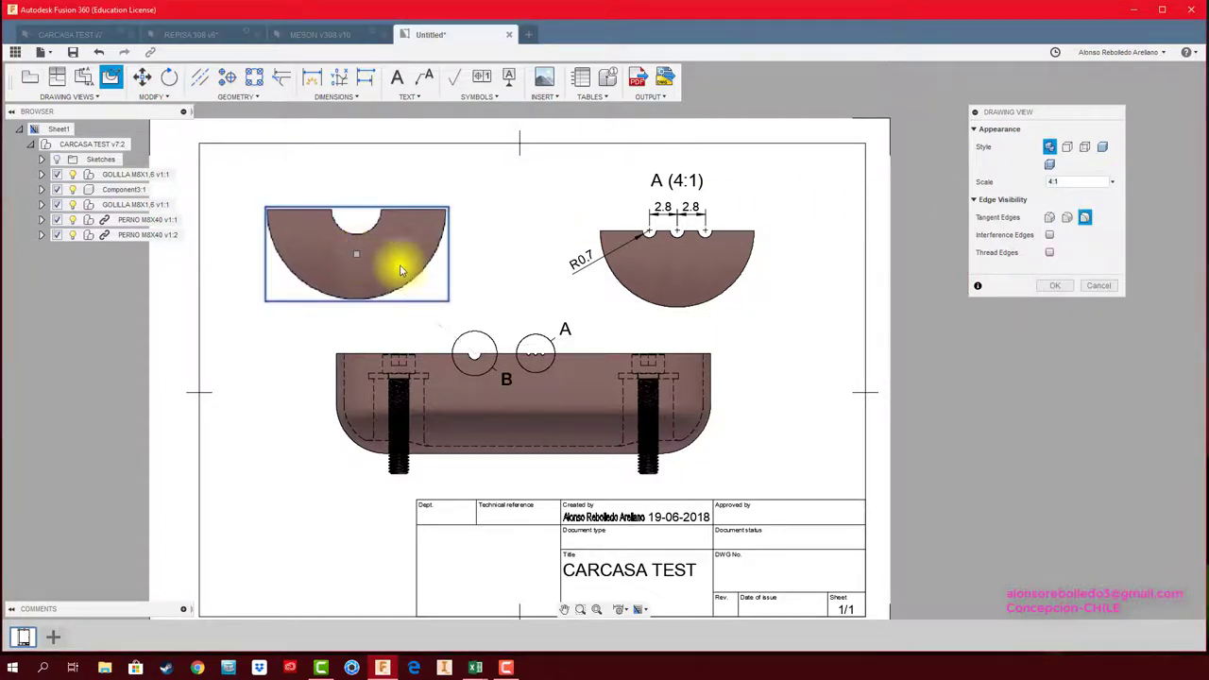
pyautogui.click(1054, 286)
pyautogui.scroll(3, 500, 368)
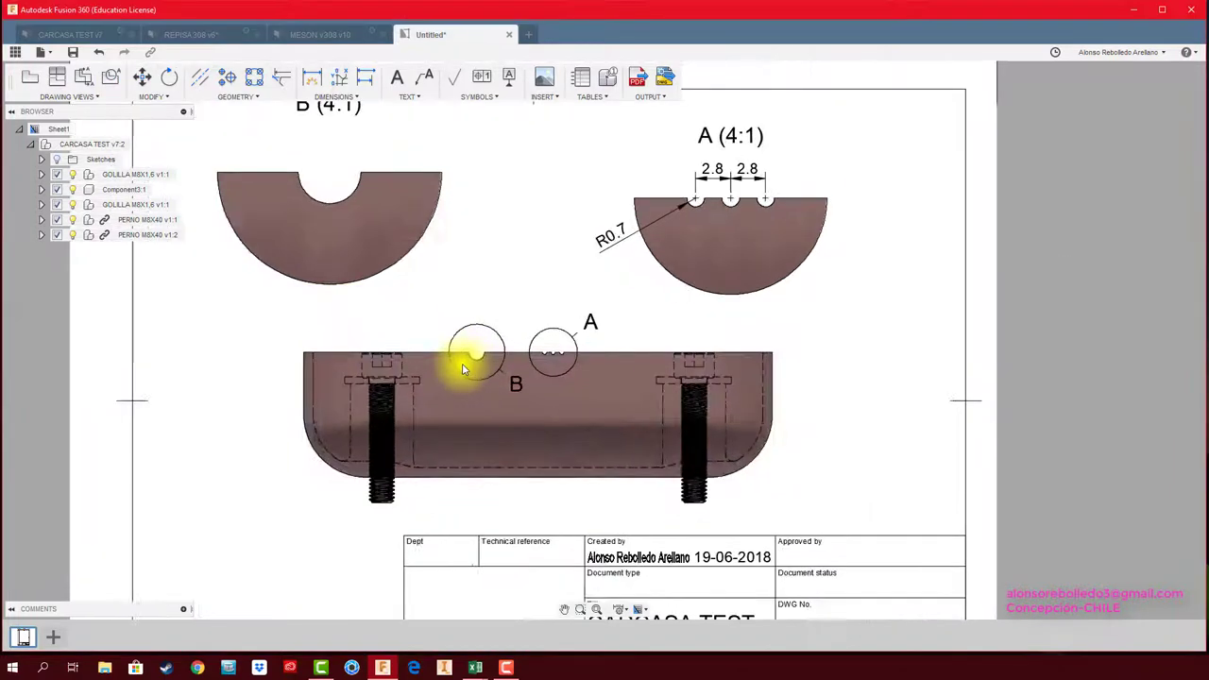
pyautogui.click(528, 392)
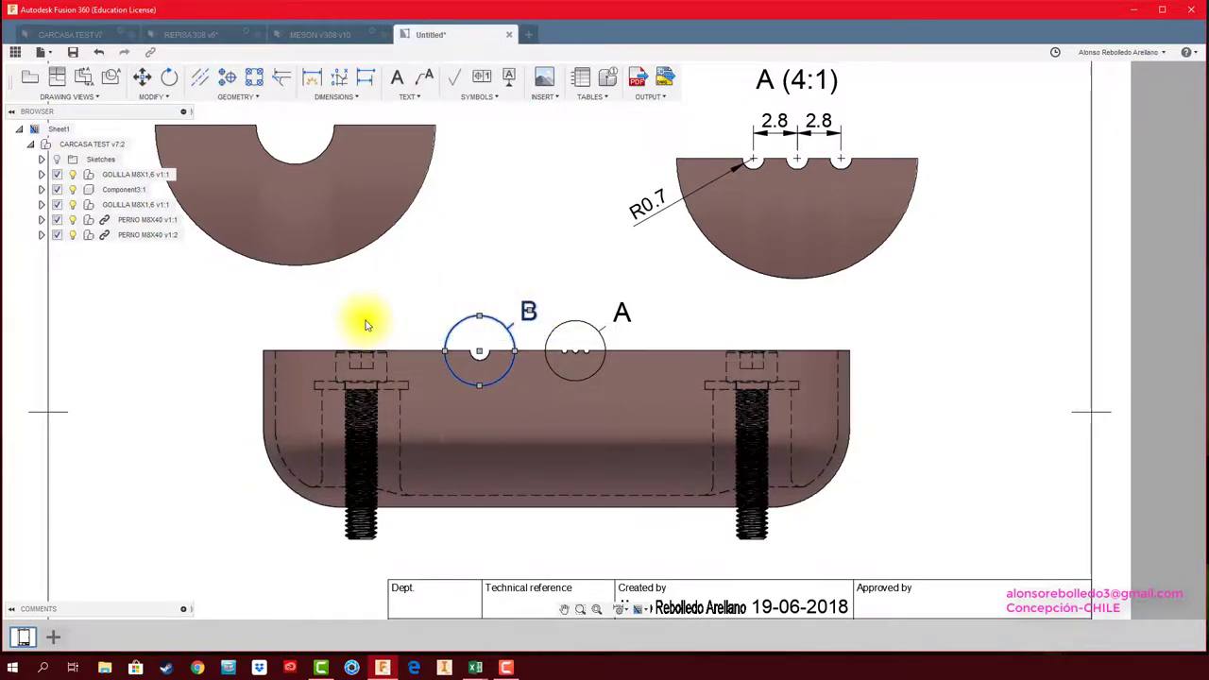
pyautogui.moveTo(365, 323); pyautogui.dragTo(424, 385, button='middle')
pyautogui.scroll(-3, 427, 370)
# Mark the centre of the hole in view B and add an R2.5 radius dimension to it.
pyautogui.click(227, 76)
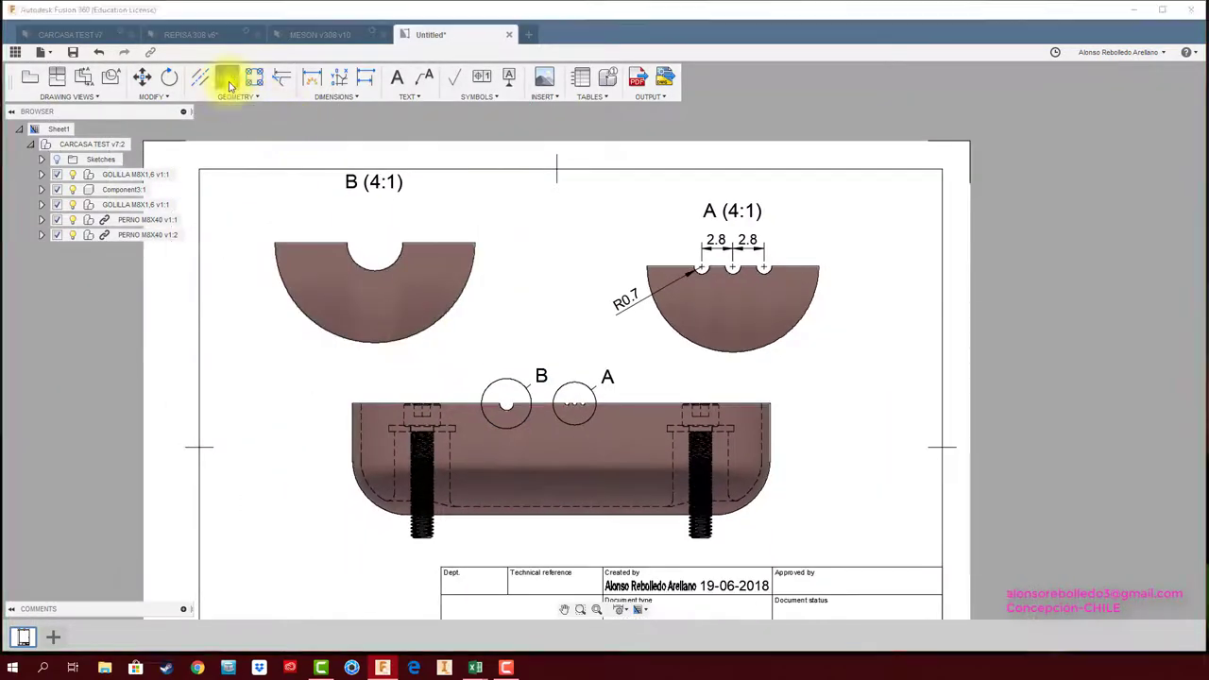
pyautogui.click(380, 271)
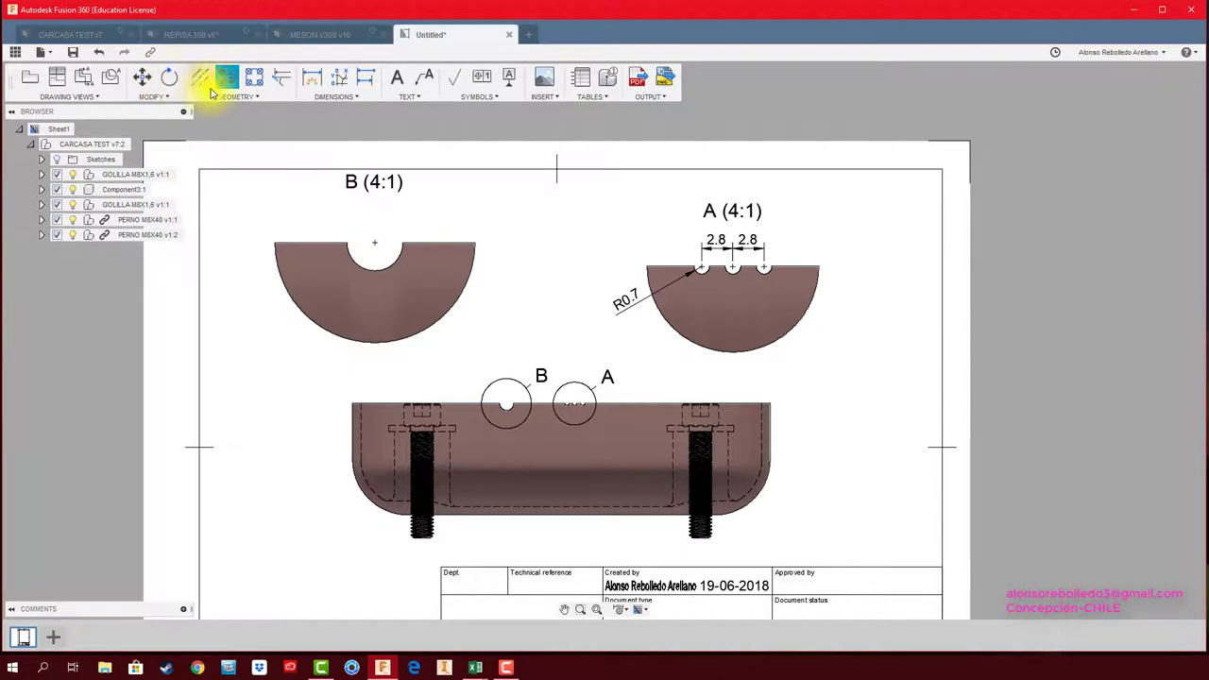
pyautogui.click(317, 85)
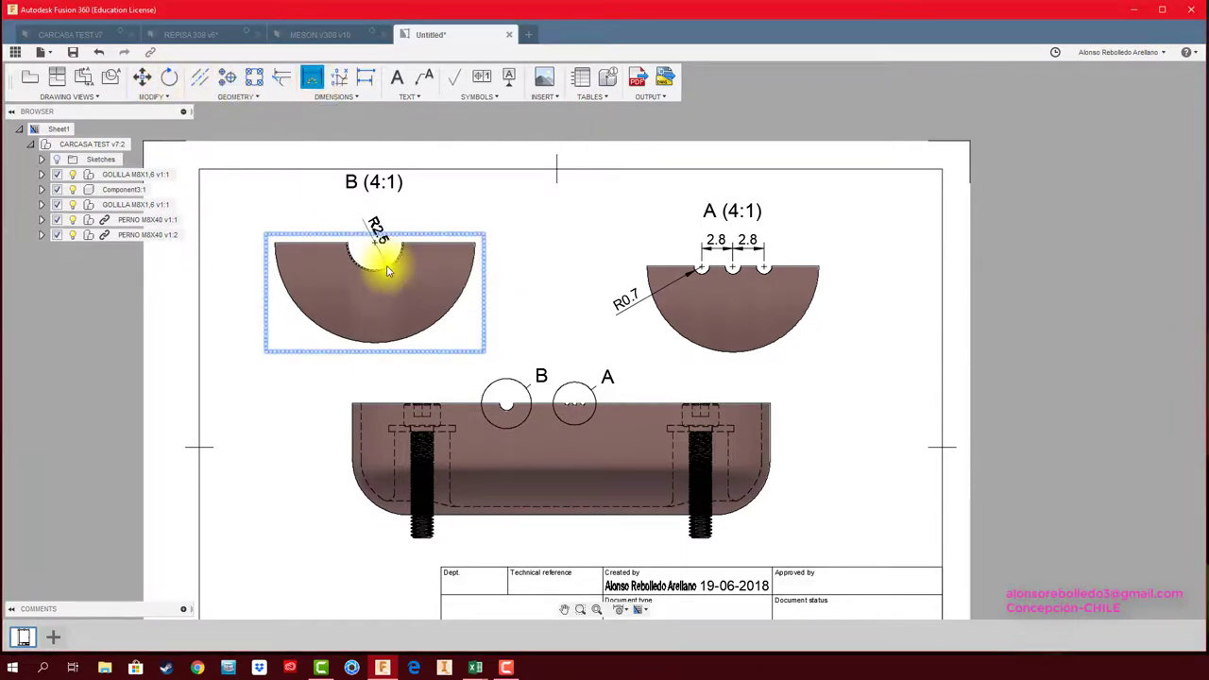
pyautogui.click(386, 274)
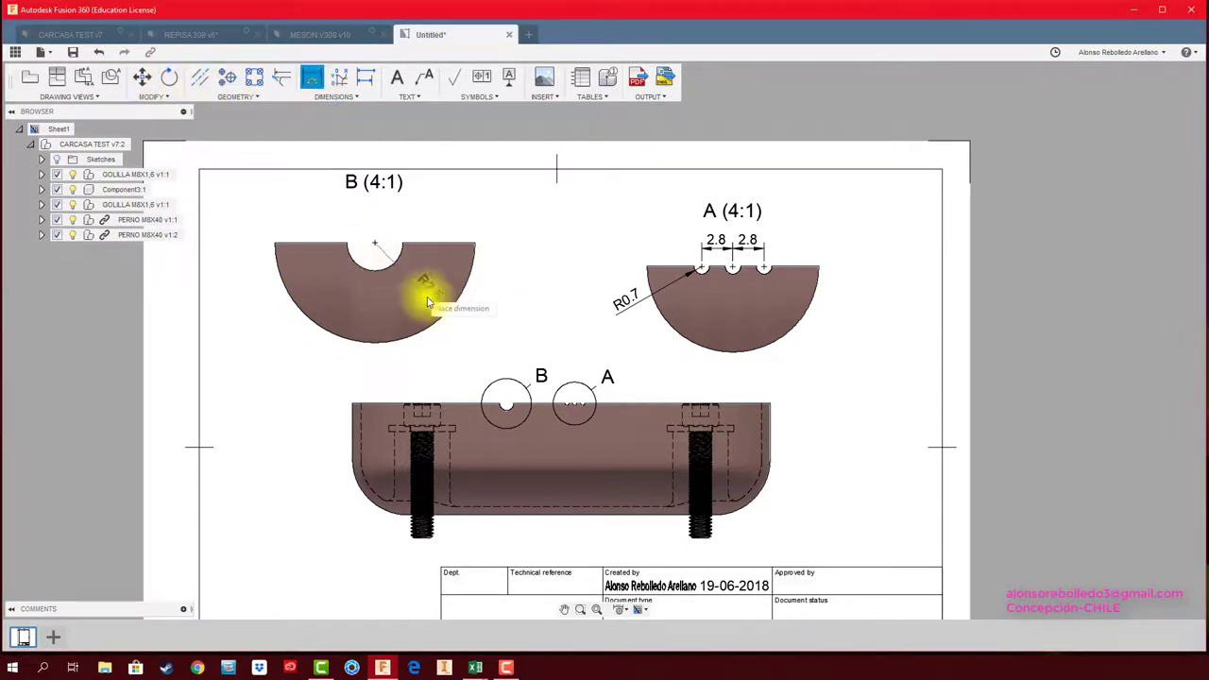
pyautogui.click(476, 335)
pyautogui.scroll(-2, 496, 294)
pyautogui.scroll(-2, 473, 289)
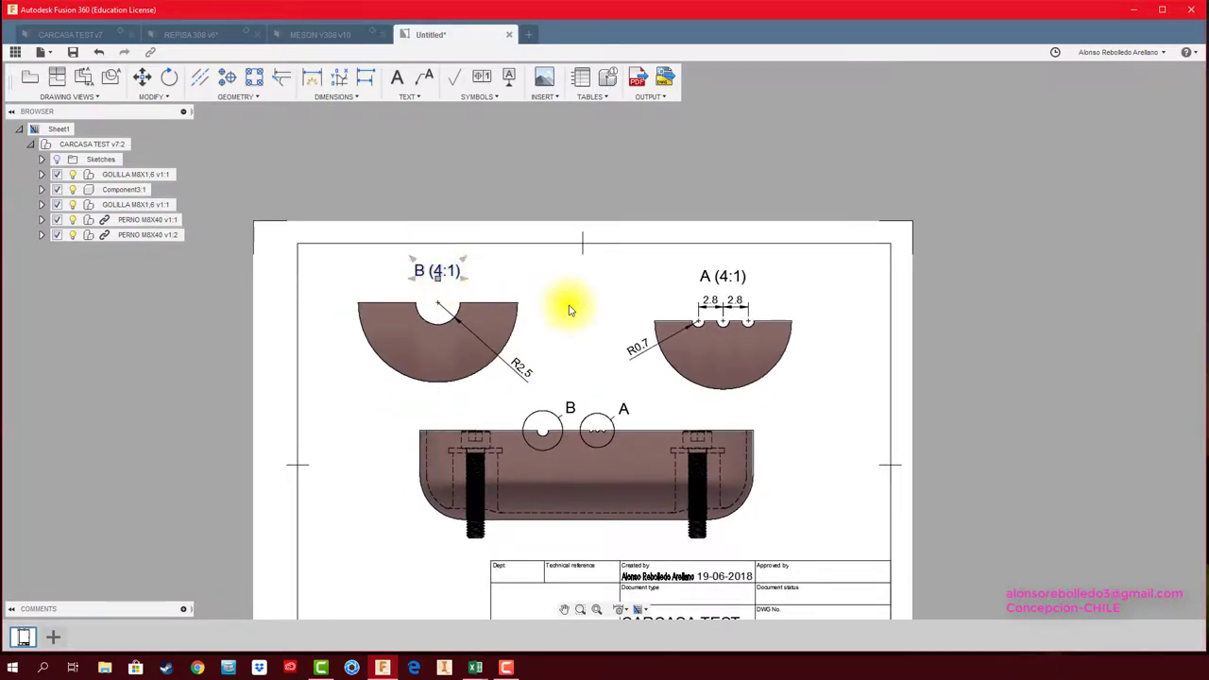
pyautogui.scroll(-1, 571, 321)
pyautogui.scroll(-1, 572, 396)
pyautogui.scroll(1, 570, 455)
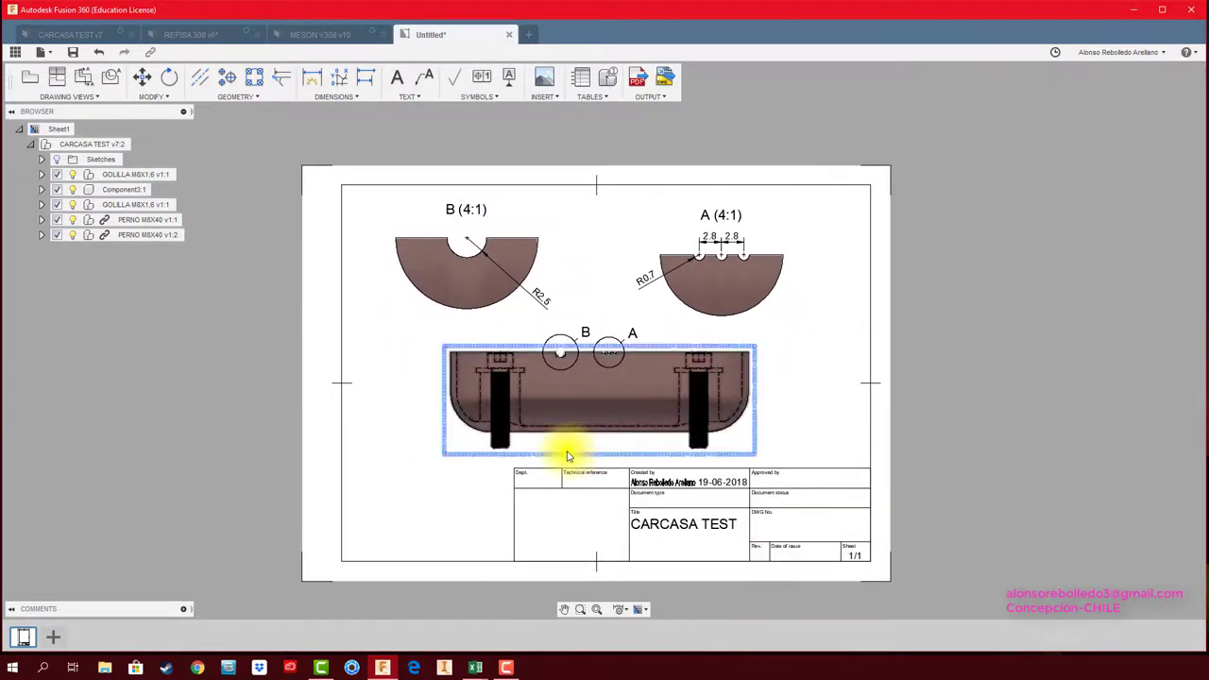
pyautogui.scroll(2, 445, 445)
pyautogui.scroll(-1, 405, 454)
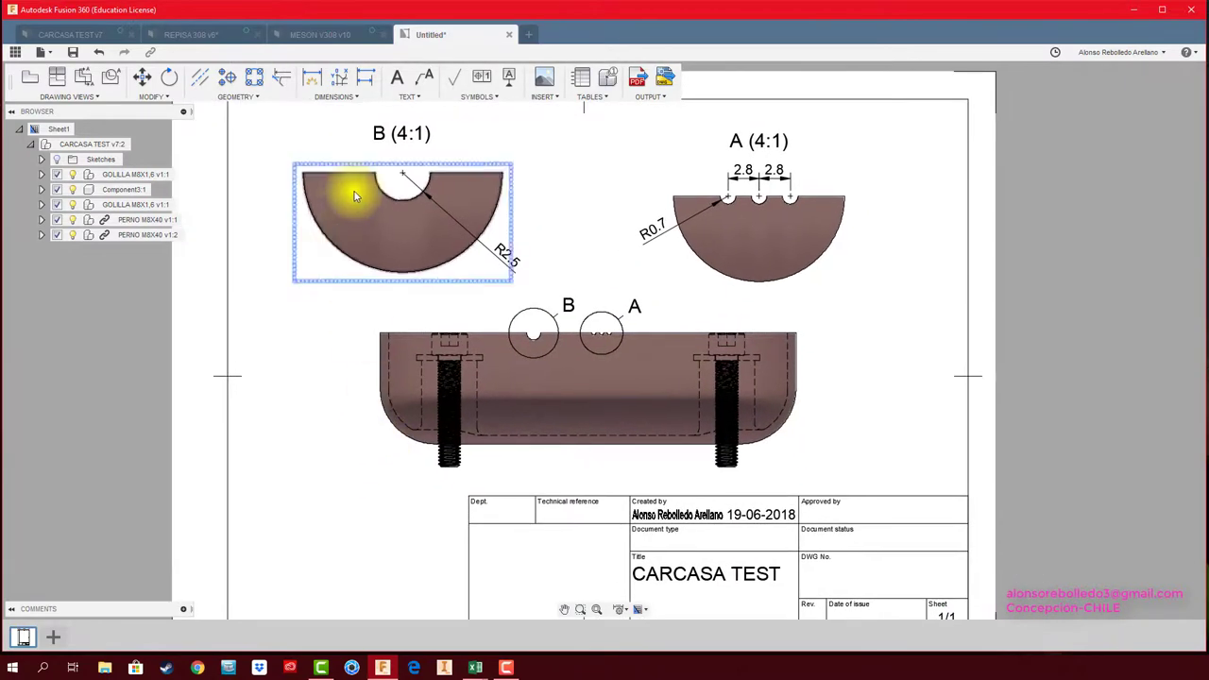